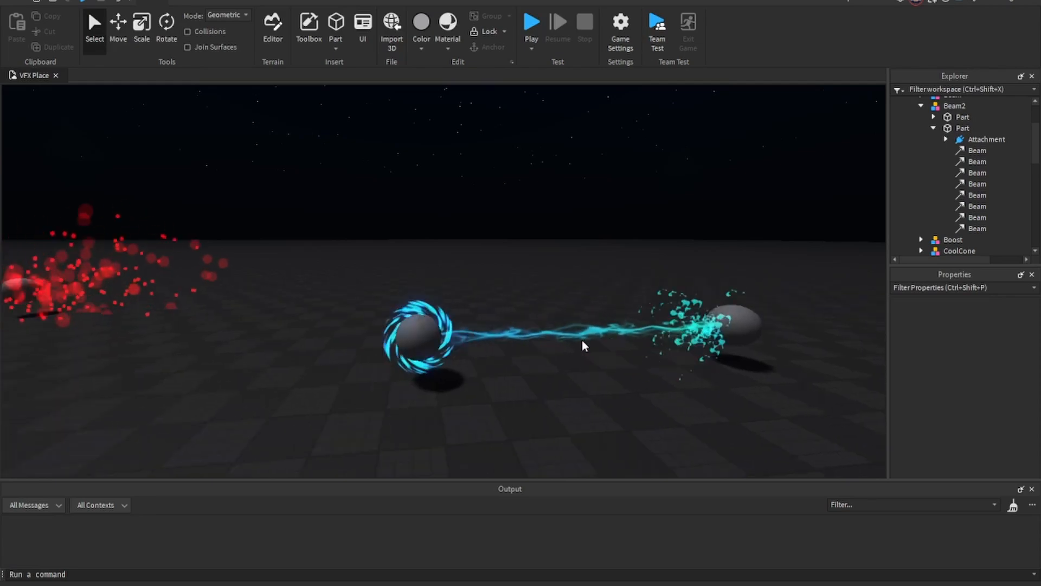
Look around the scene at the sample beam effects, finishing with the red beam between the two spheres
key("a")
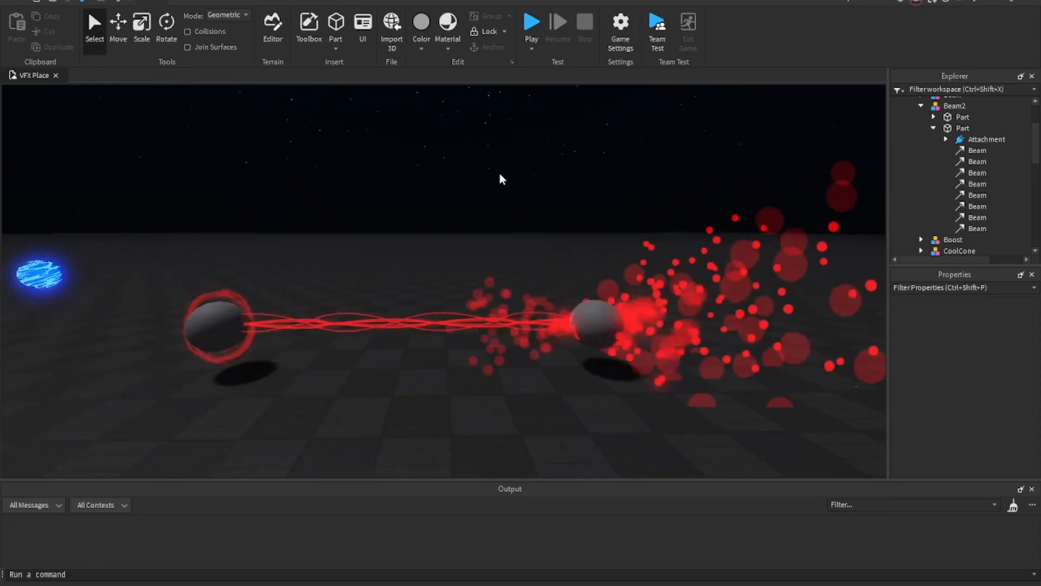
right_click_drag(509, 182, 564, 197)
key("s")
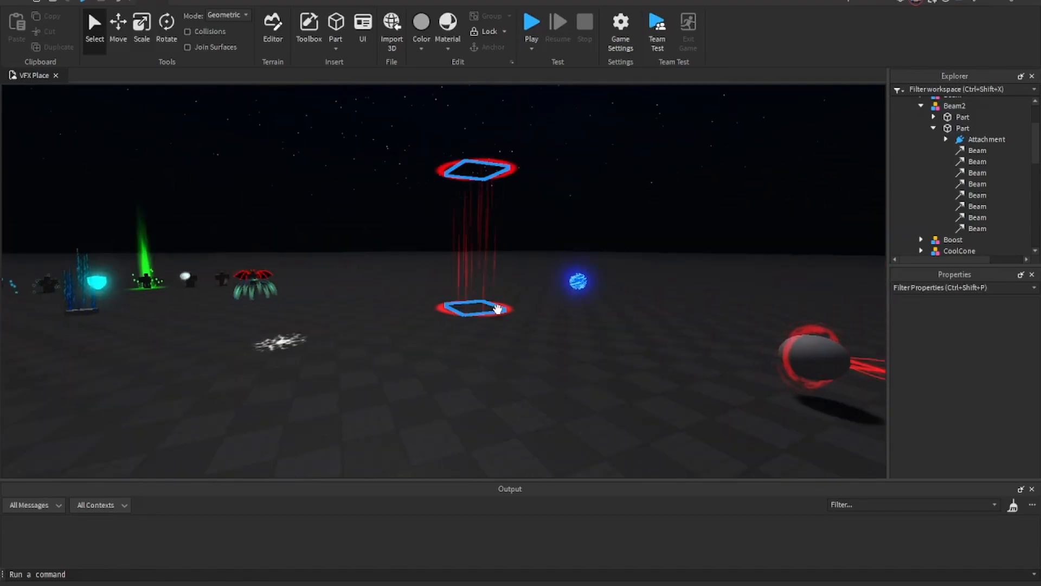
right_click_drag(586, 389, 585, 389)
key("w")
key("d")
key("w")
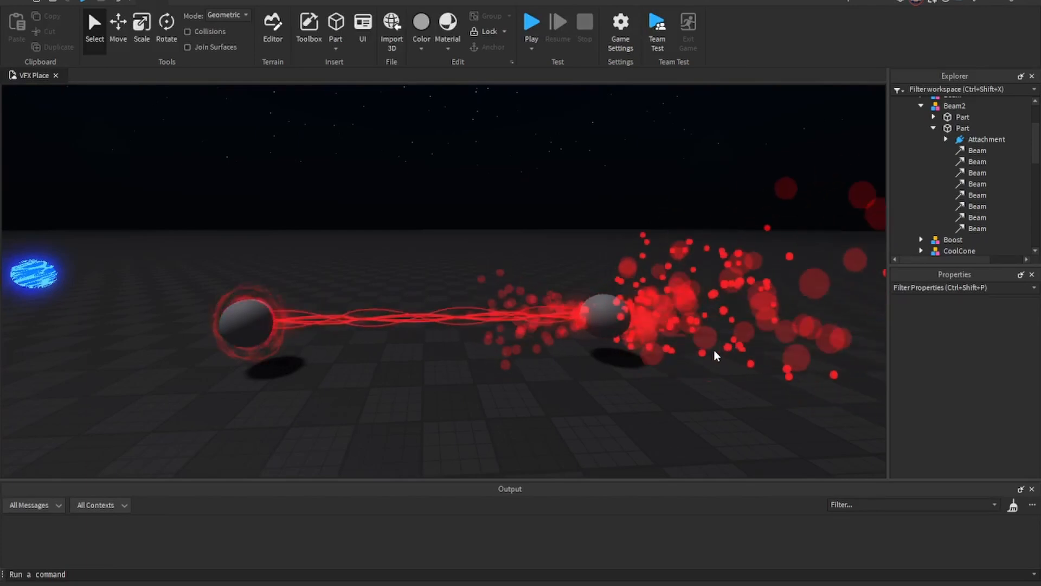
Examine which attachments, particle emitters and beams the two parts of the Beam2 model contain
left_click(933, 128)
left_click(933, 117)
left_click(945, 128)
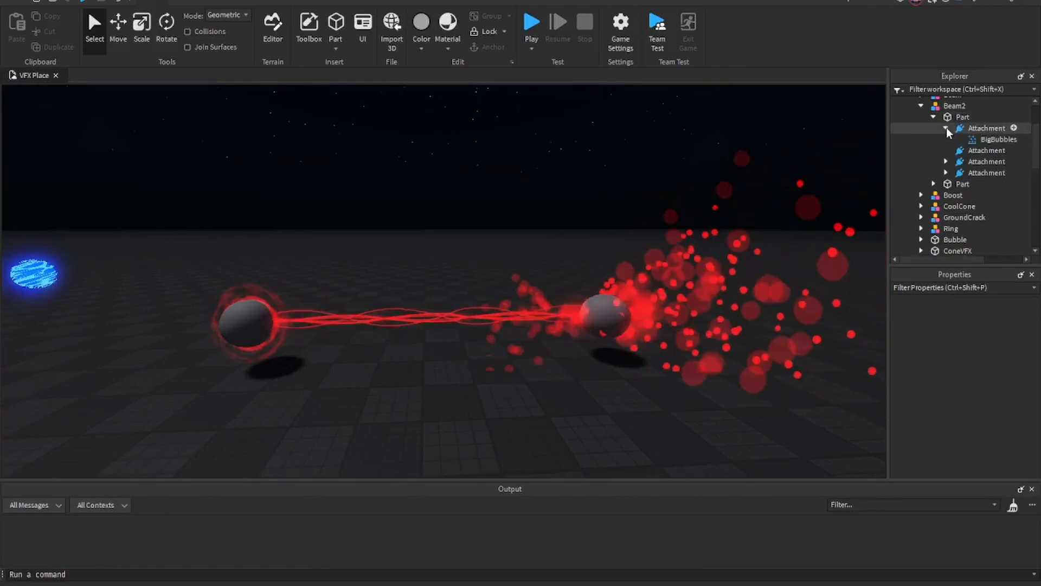
left_click(945, 128)
left_click(934, 117)
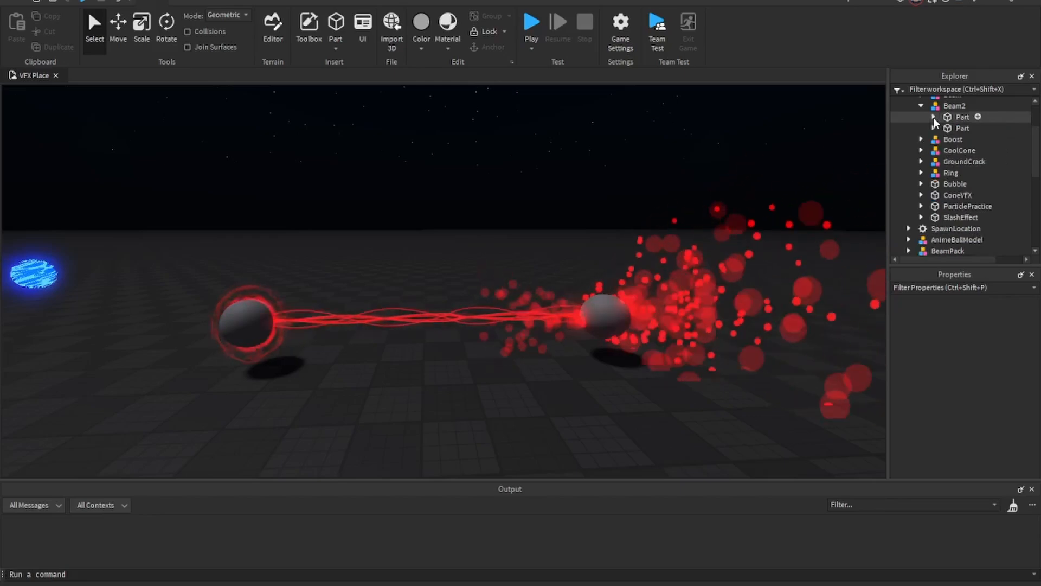
left_click(933, 127)
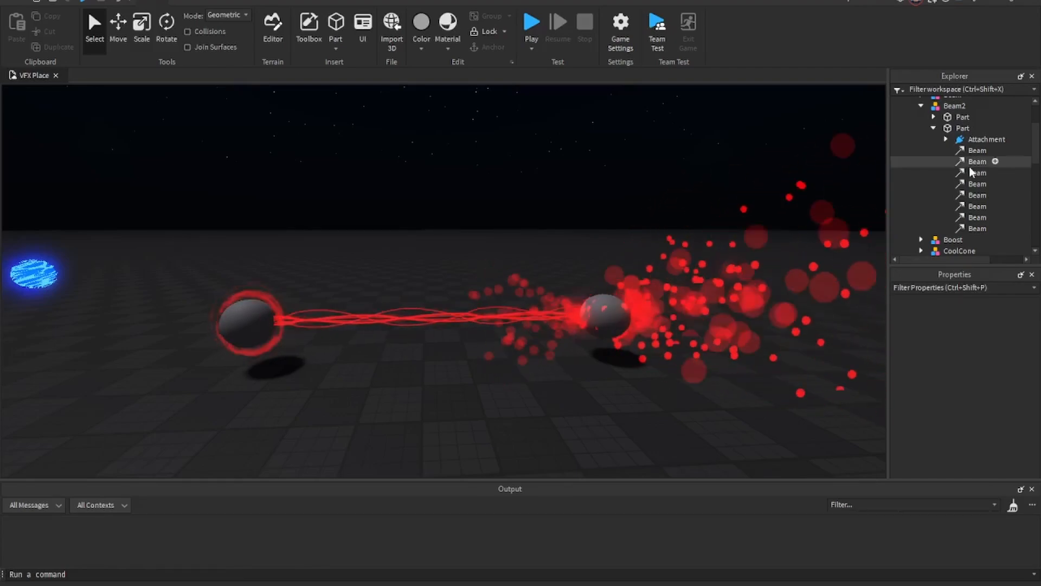
Check the first beam's shape properties and the attachments in the other part of Beam2
left_click(974, 150)
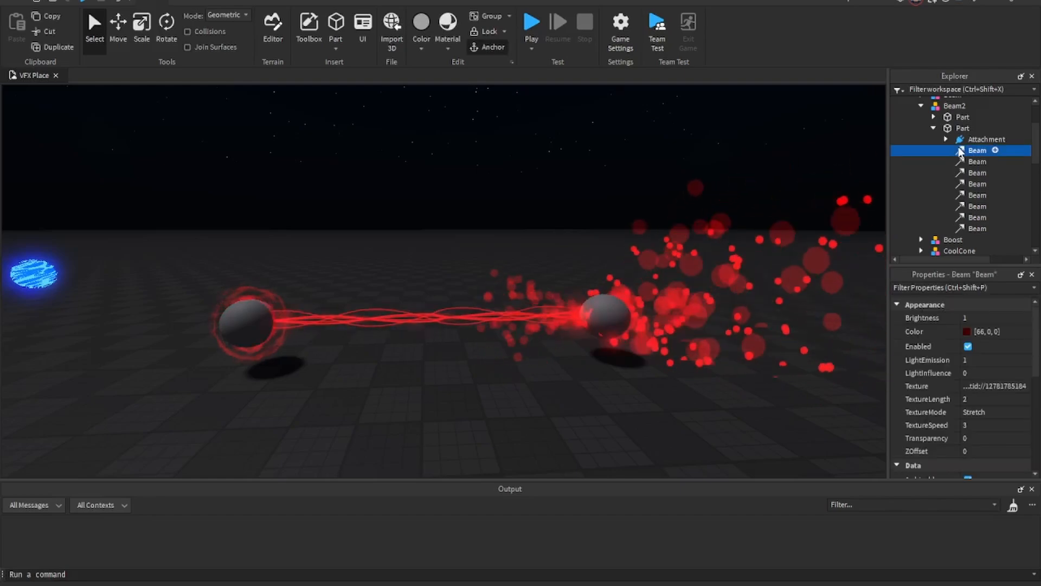
left_click(752, 165)
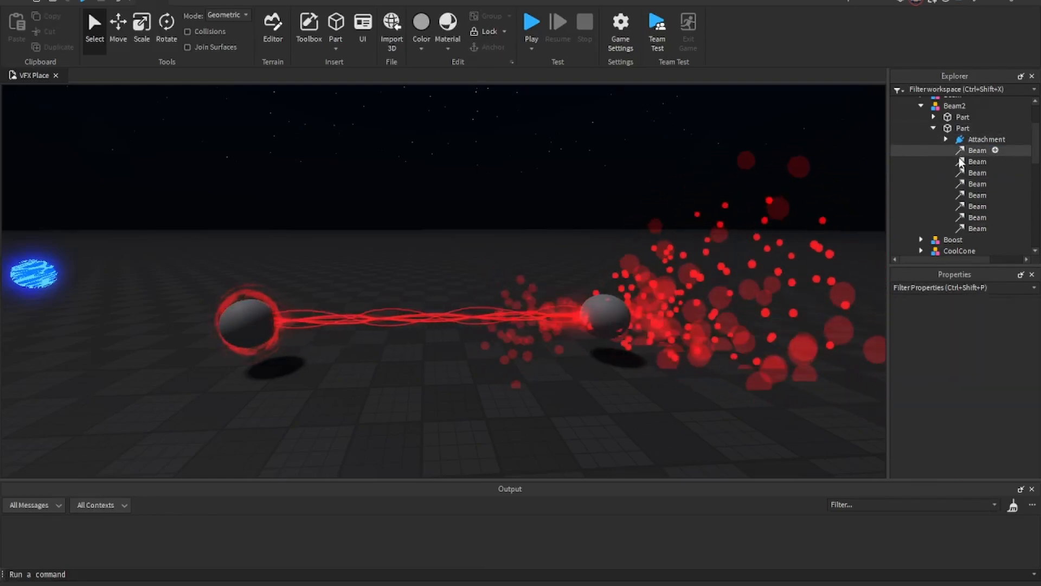
left_click(973, 150)
scroll(995, 360, "down", 10)
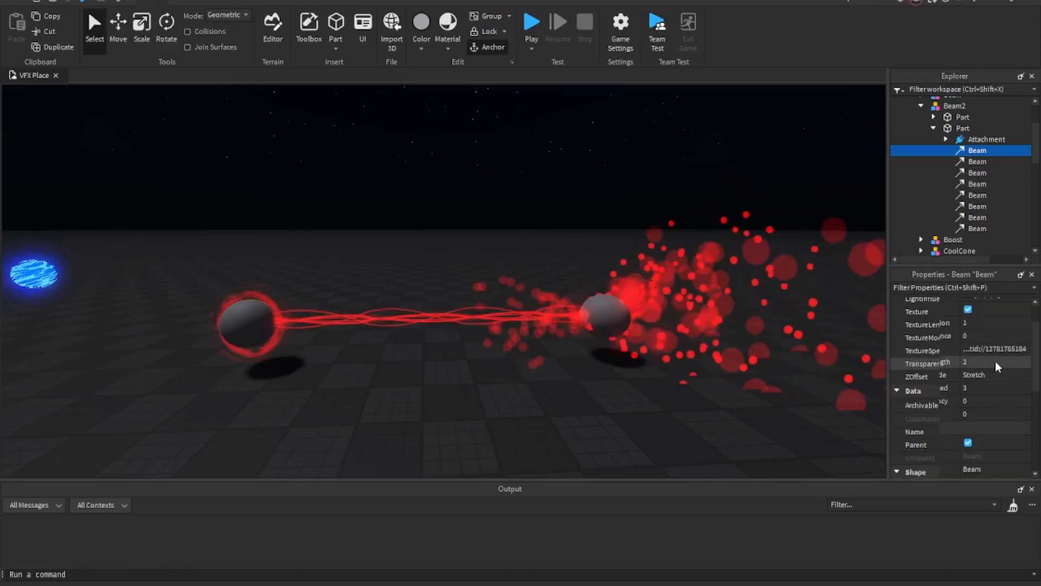
left_click(929, 116)
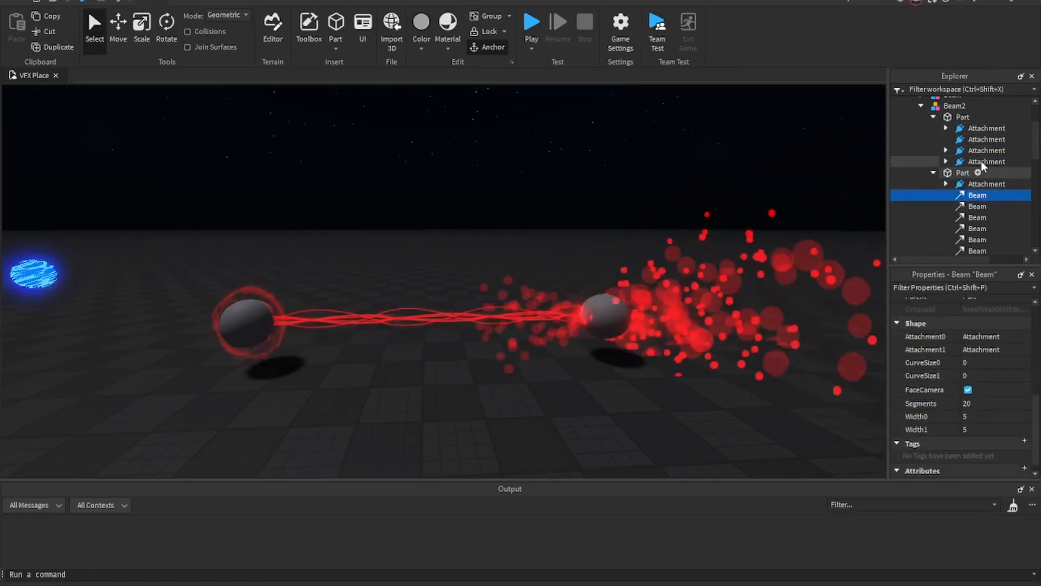
left_click(792, 112)
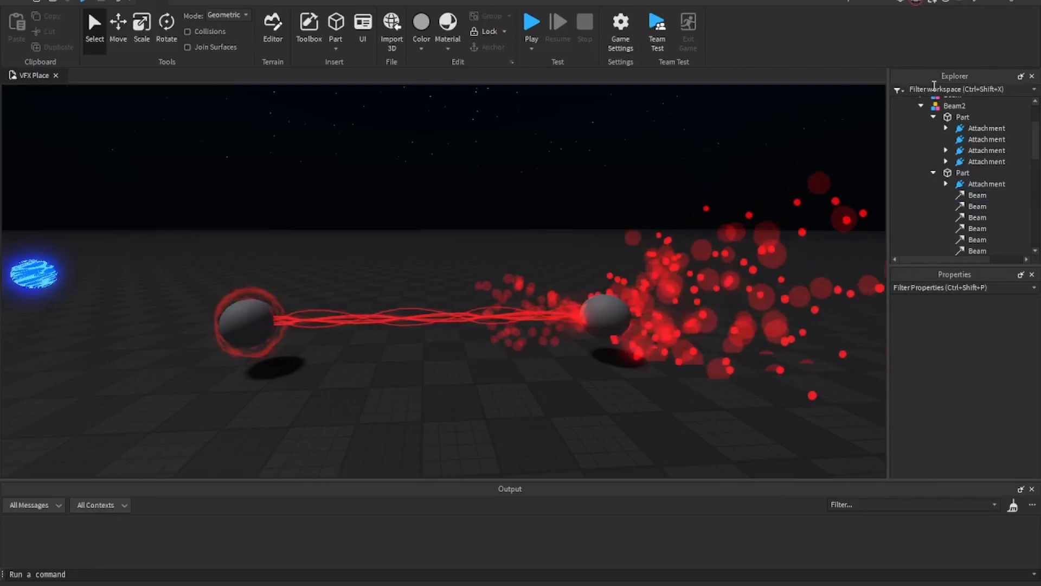
left_click(933, 116)
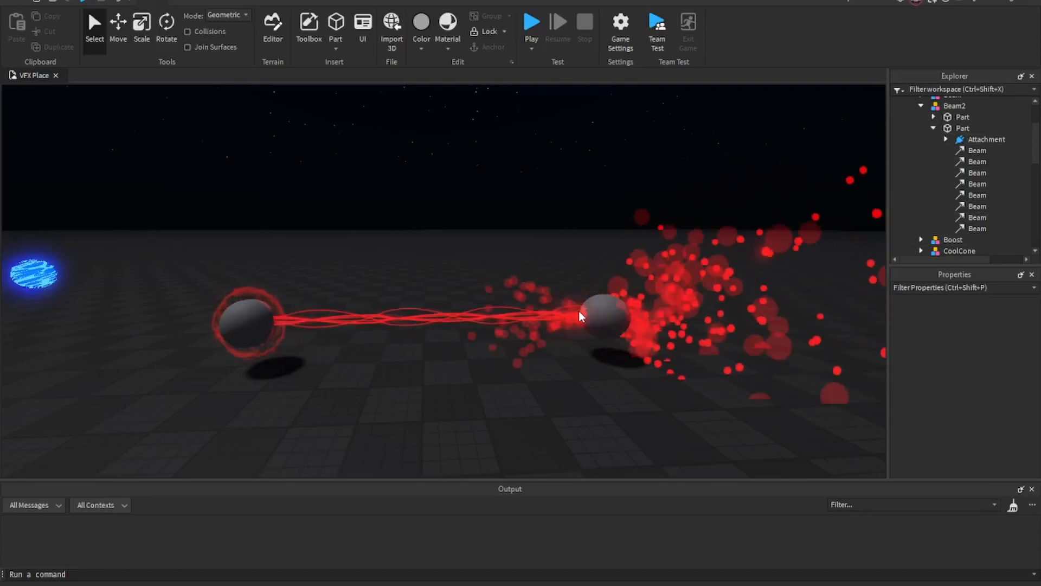
Examine the beam part's Attachment and the first beam's Shape and Appearance properties
left_click(959, 140)
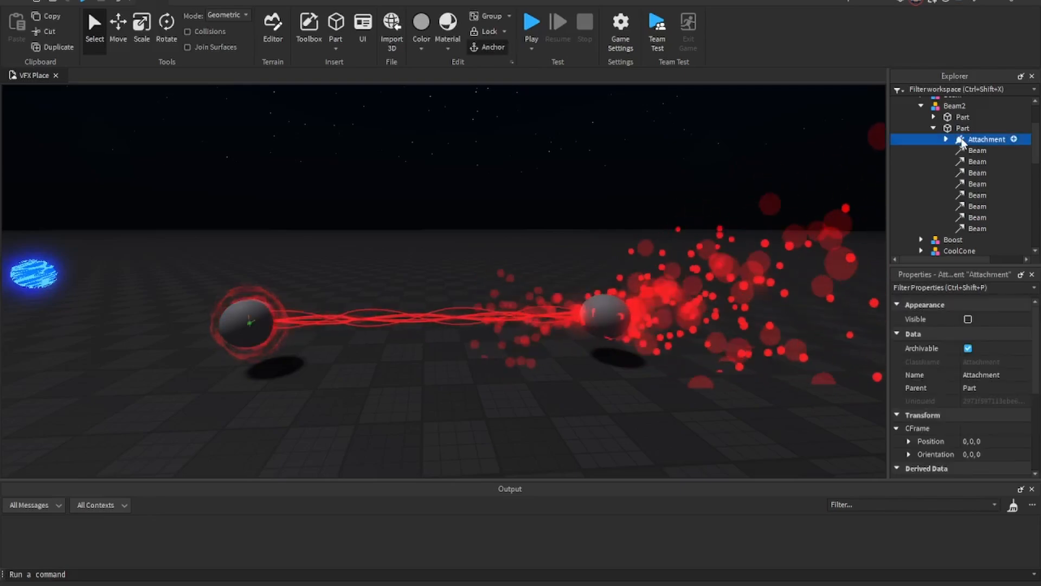
left_click(967, 151)
scroll(1012, 370, "down", 7)
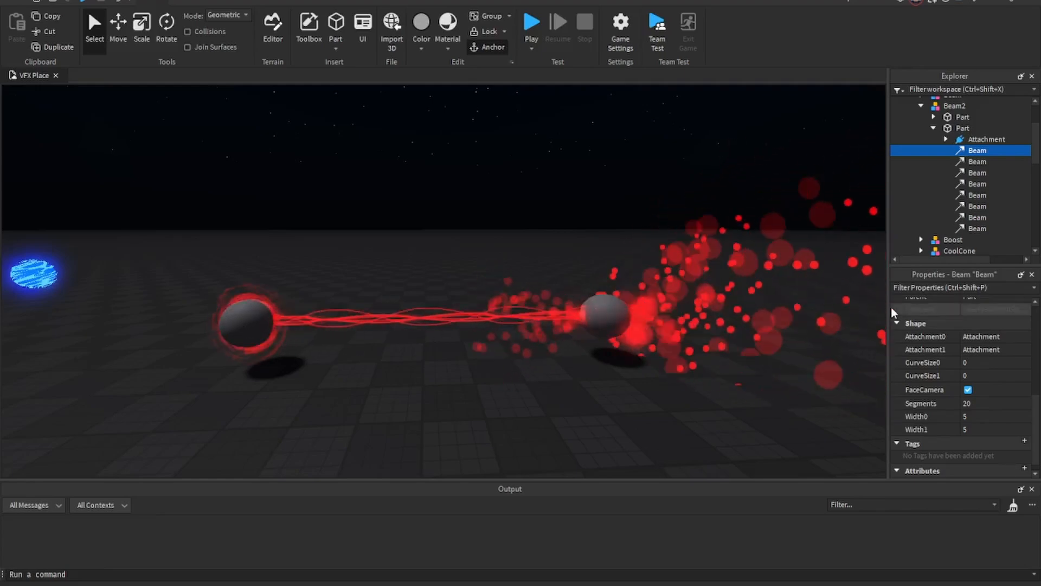
scroll(951, 340, "up", 6)
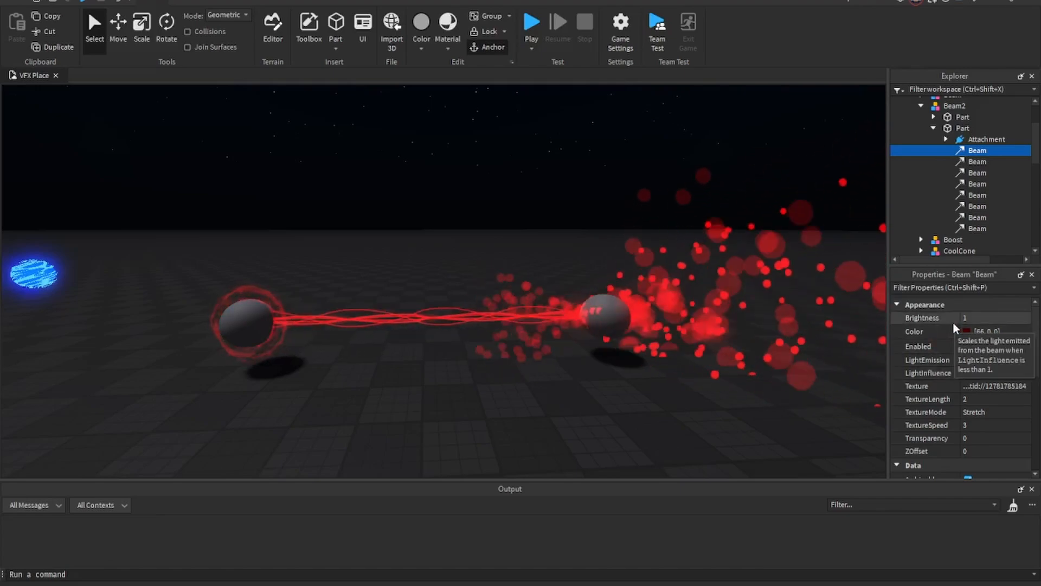
Try a LightInfluence of 1 on the first beam and set it back to 0
left_click(978, 374)
type("1")
key("Return")
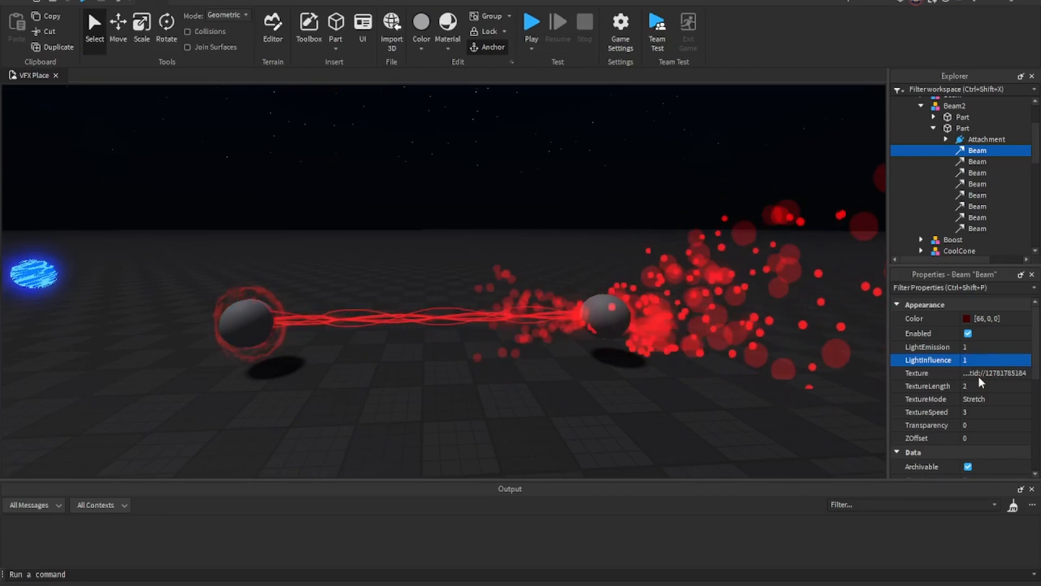
left_click(972, 355)
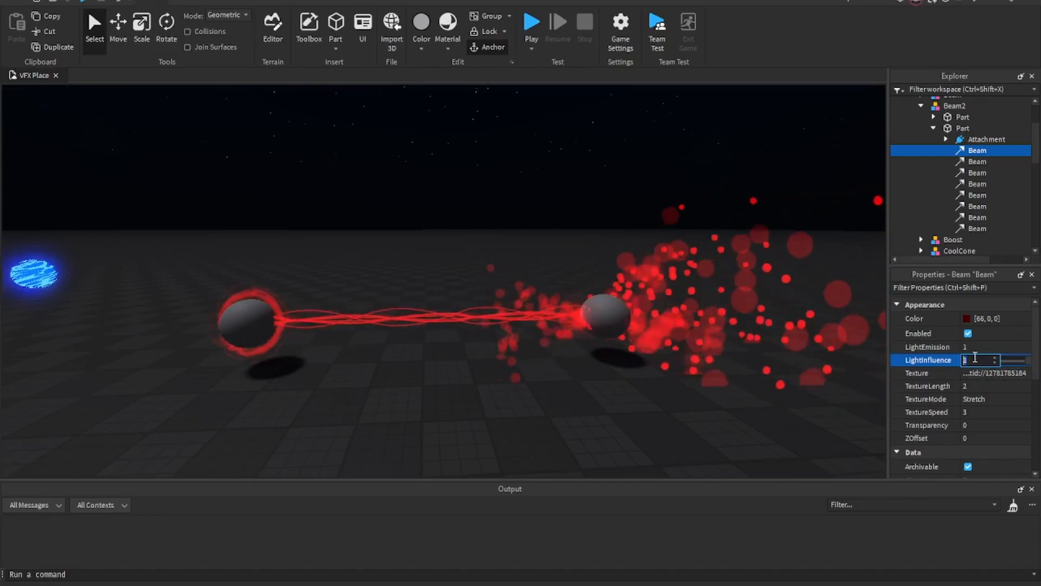
key("BackSpace")
type("0")
key("Return")
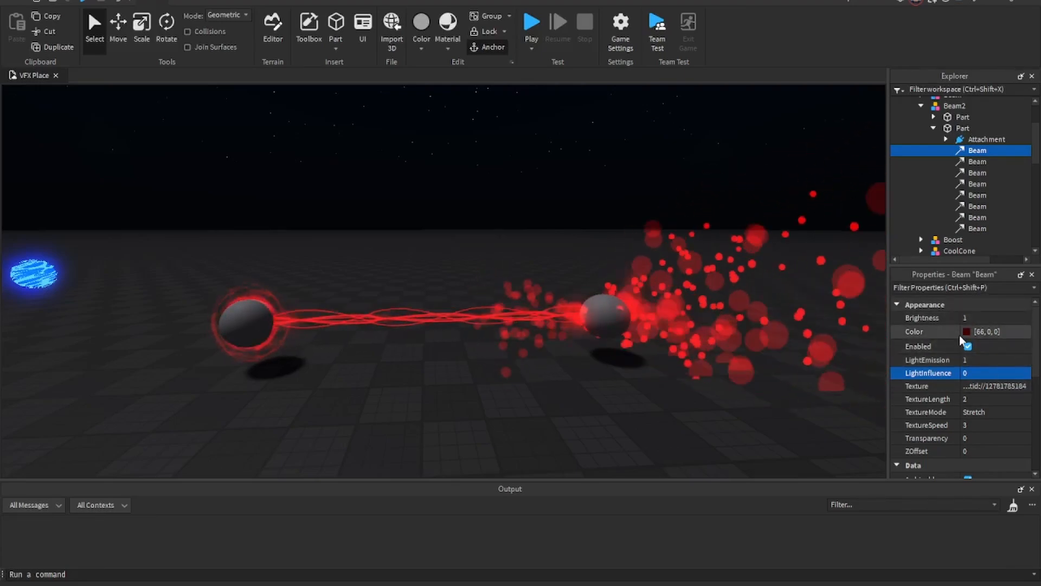
Delete every beam in the Beam2 part except the first, and undo the deletion
scroll(929, 336, "down", 2)
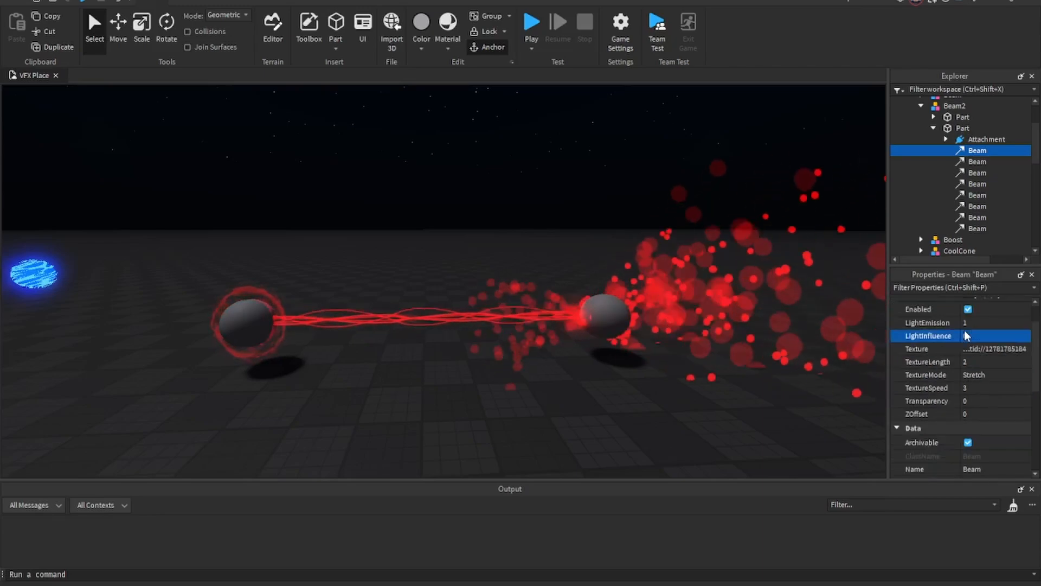
scroll(929, 335, "up", 2)
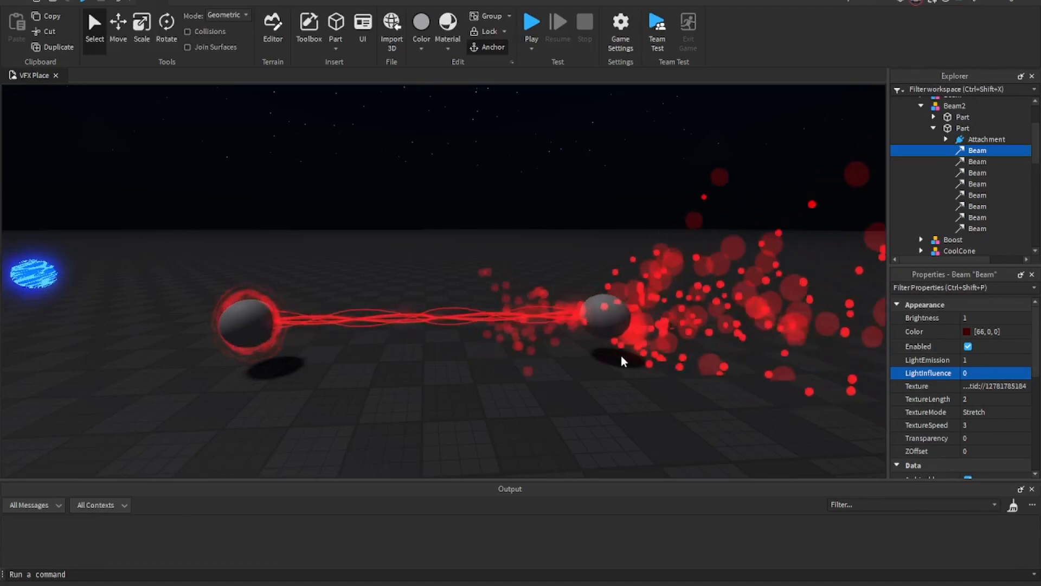
left_click_drag(1012, 165, 1003, 226)
key("Delete")
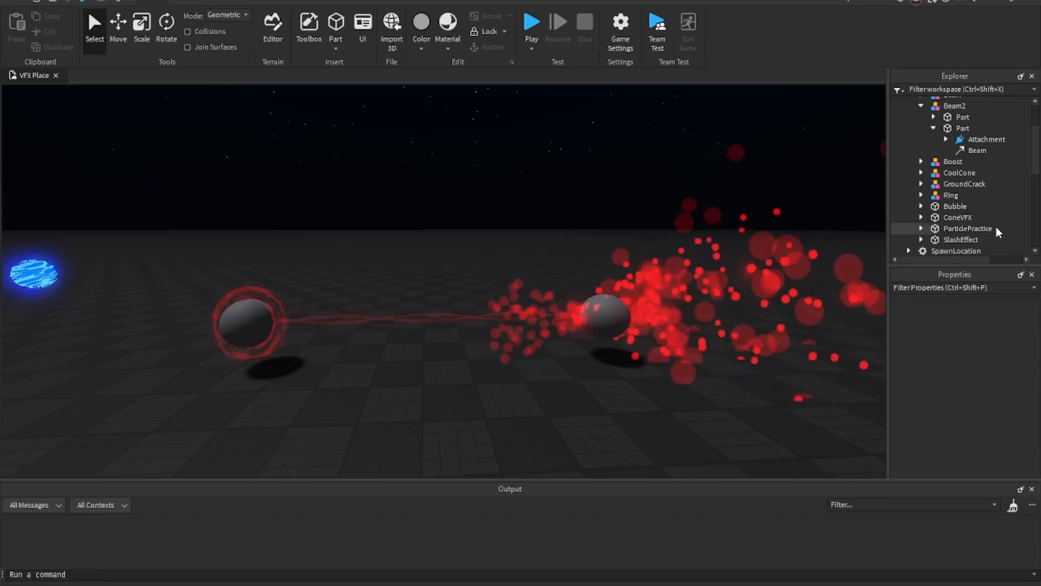
key("ctrl+z")
left_click(762, 220)
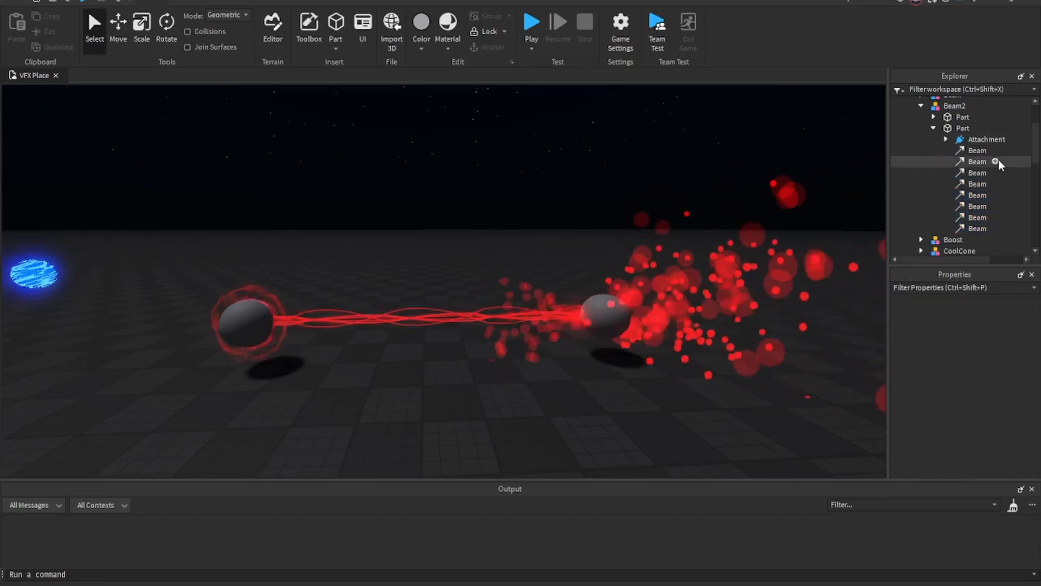
Try a TextureLength of 5 on the first beam and undo the change
left_click(969, 153)
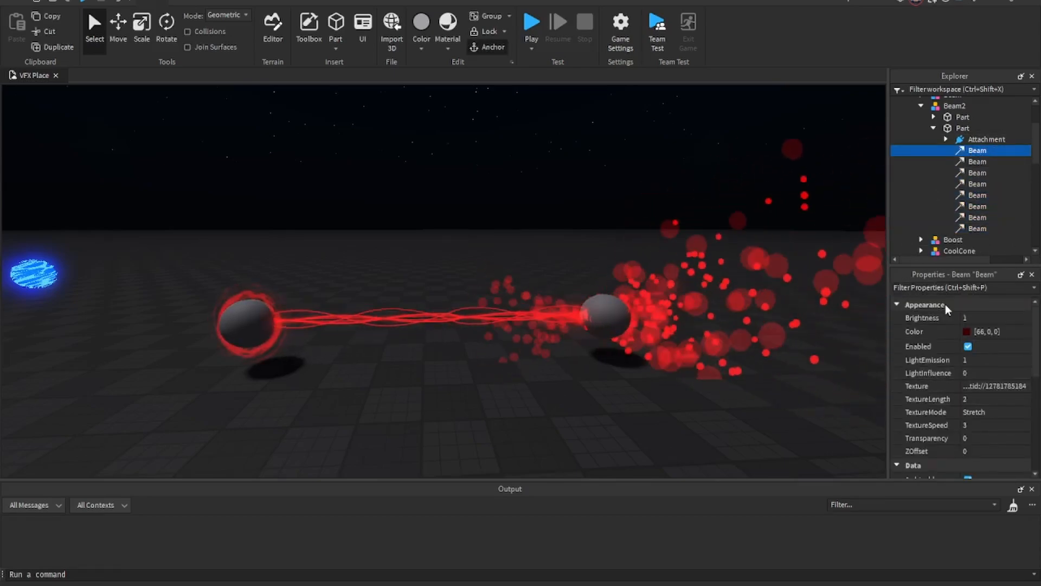
scroll(946, 336, "down", 5)
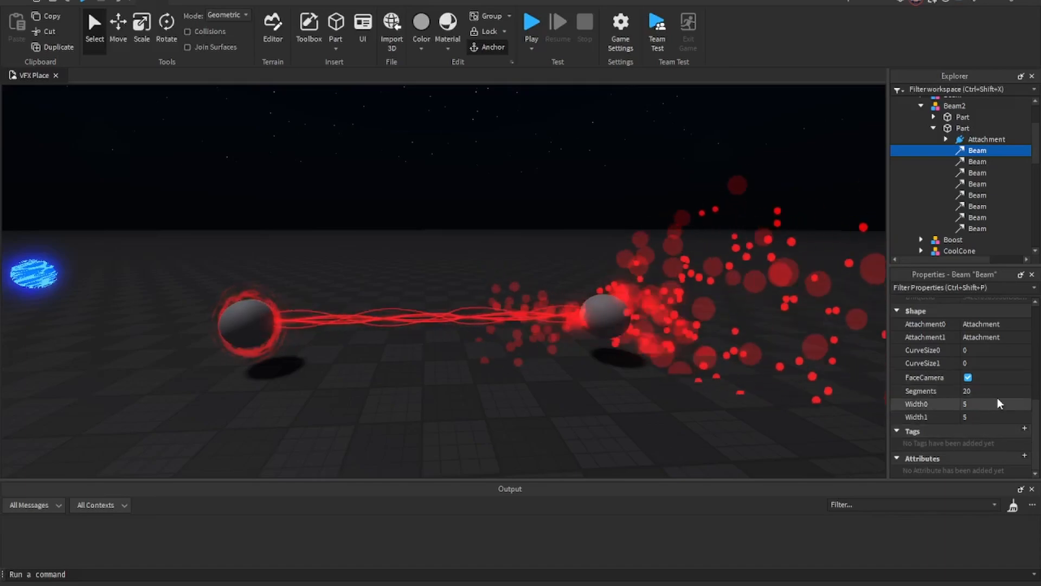
scroll(997, 398, "up", 5)
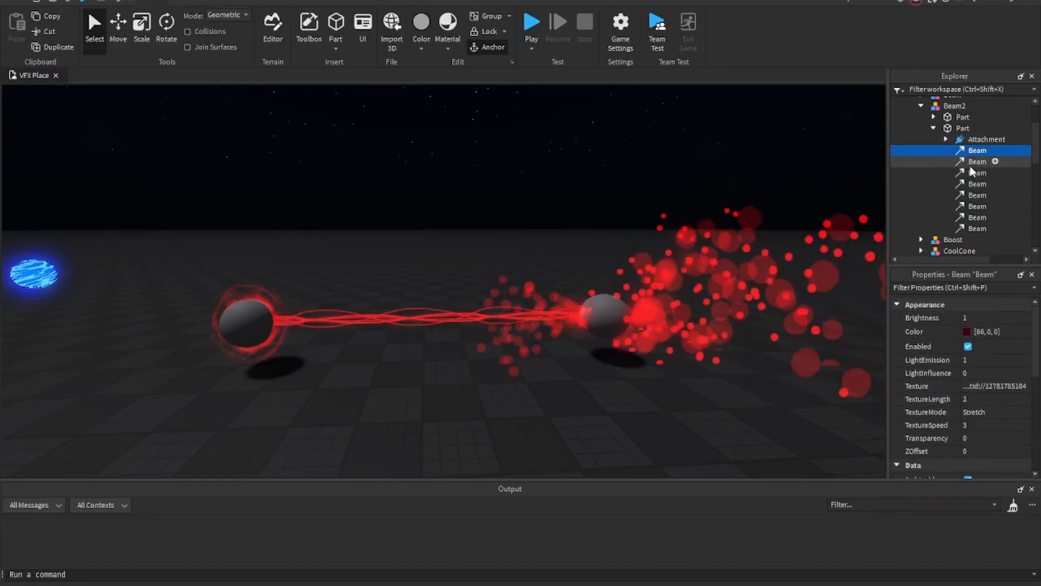
left_click(998, 398)
type("5")
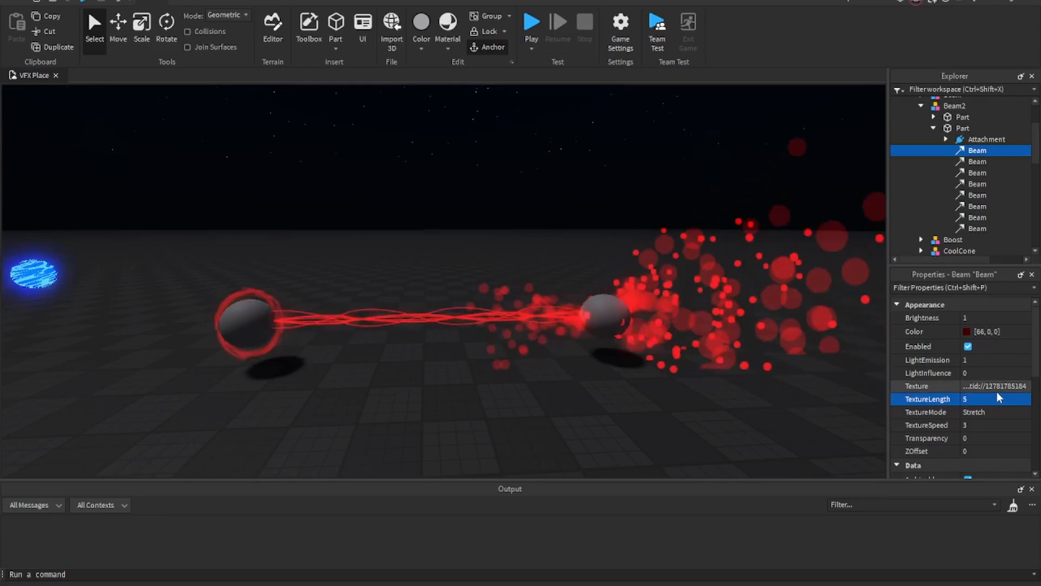
key("ctrl+z")
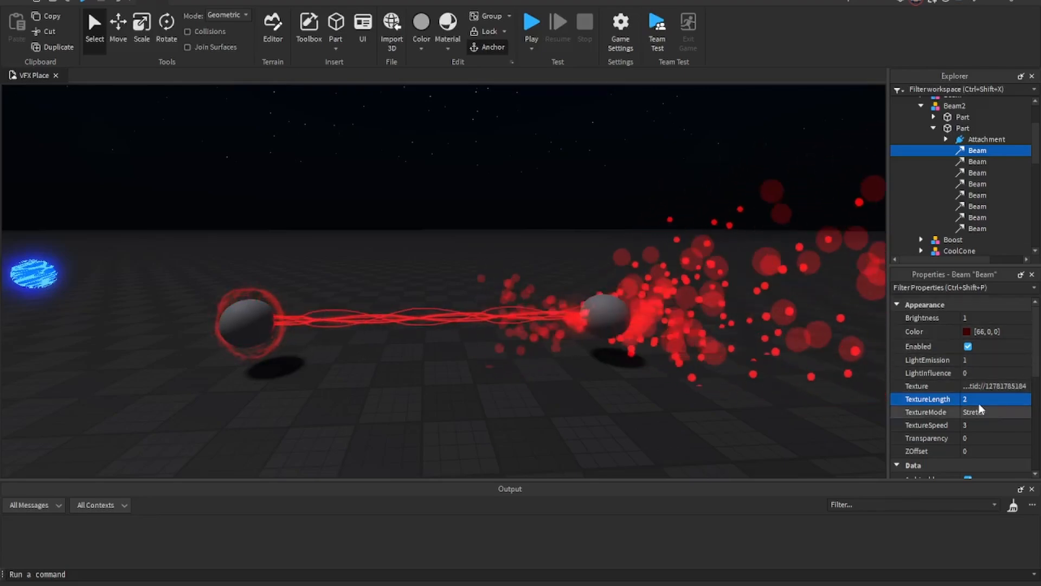
Try the Static TextureMode on the first beam and switch it back to Stretch
scroll(976, 388, "down", 1)
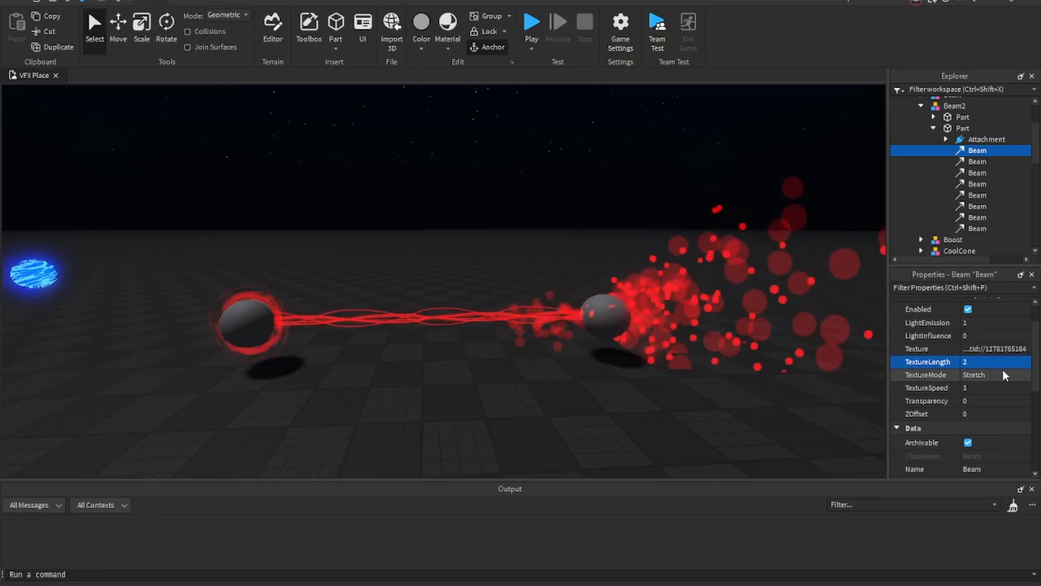
left_click(1003, 374)
left_click(984, 384)
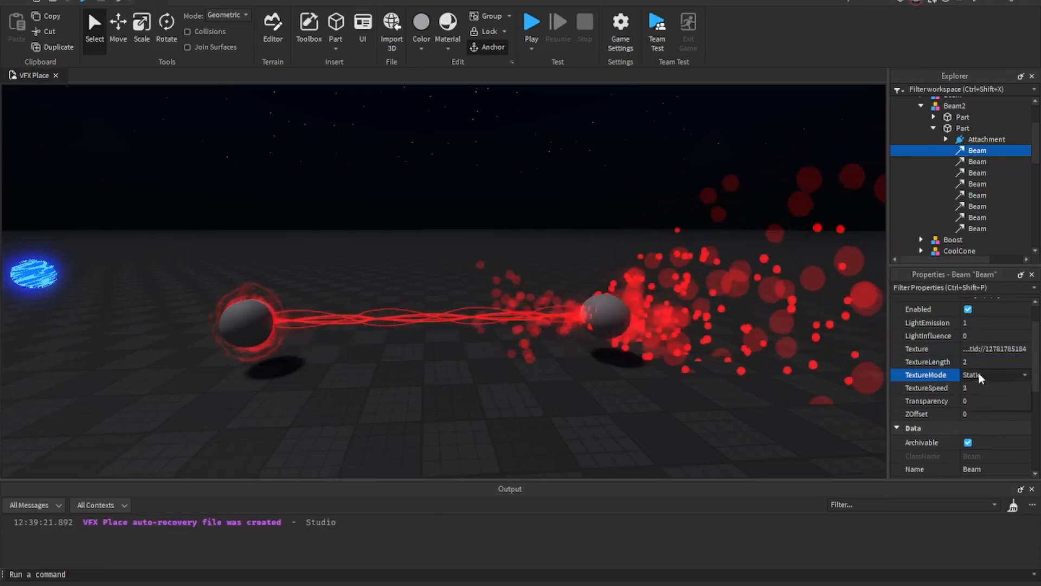
left_click(979, 374)
left_click(988, 396)
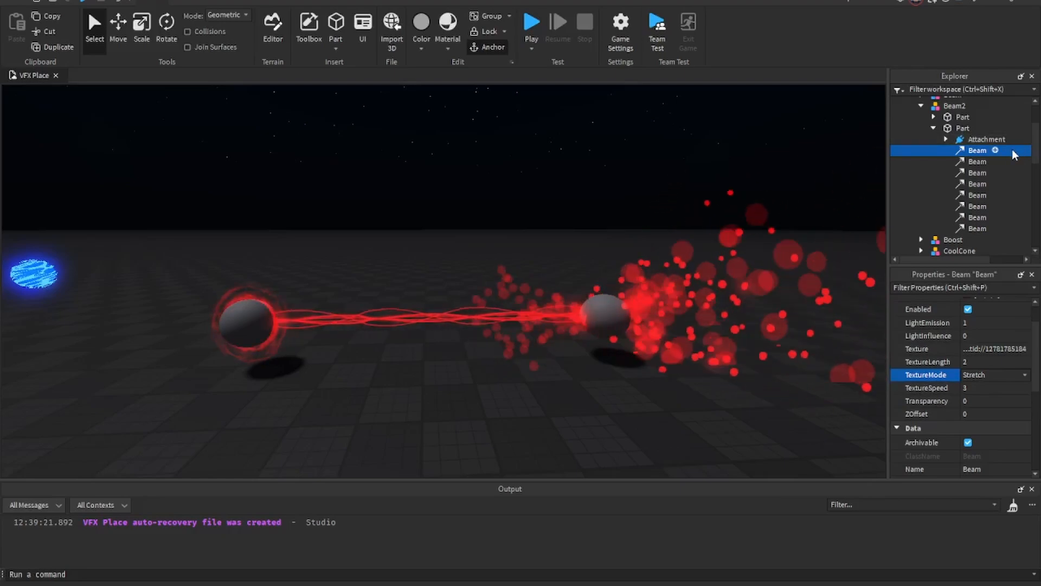
Try the Wrap and Static texture modes on all eight beams and return them to Stretch
left_click_drag(1012, 149, 1013, 228)
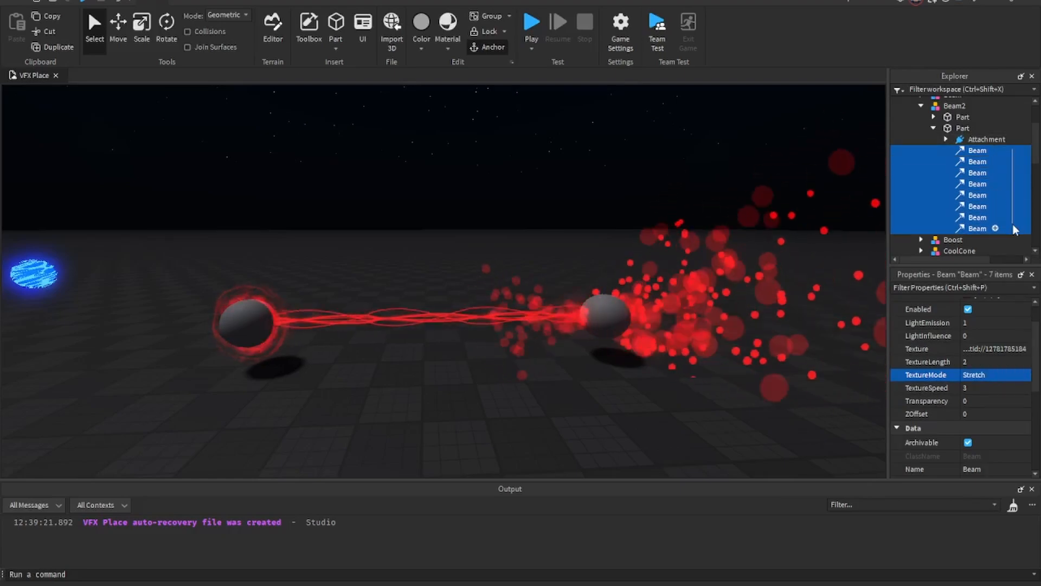
left_click(999, 374)
left_click(994, 405)
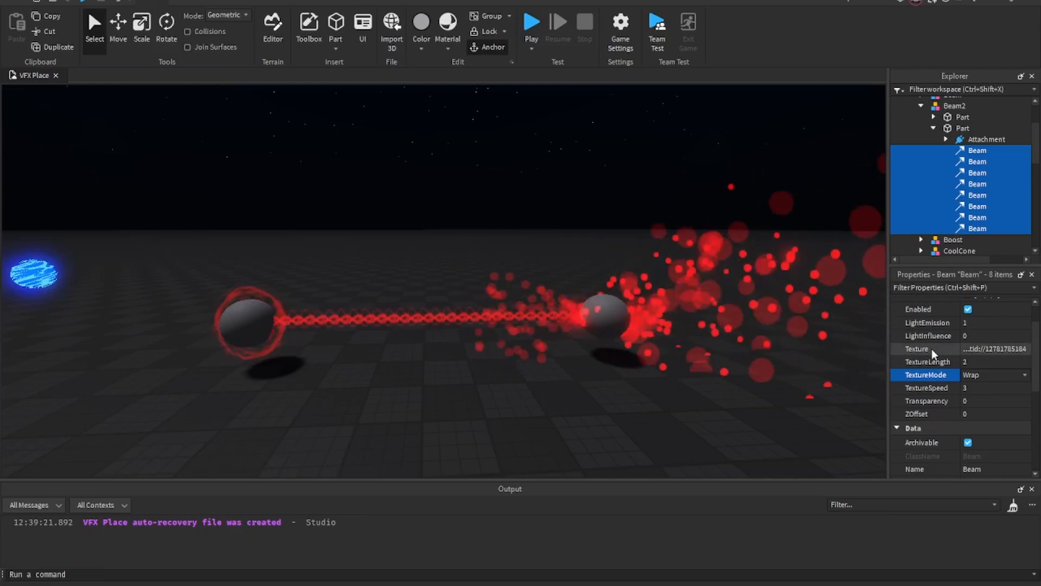
left_click(981, 372)
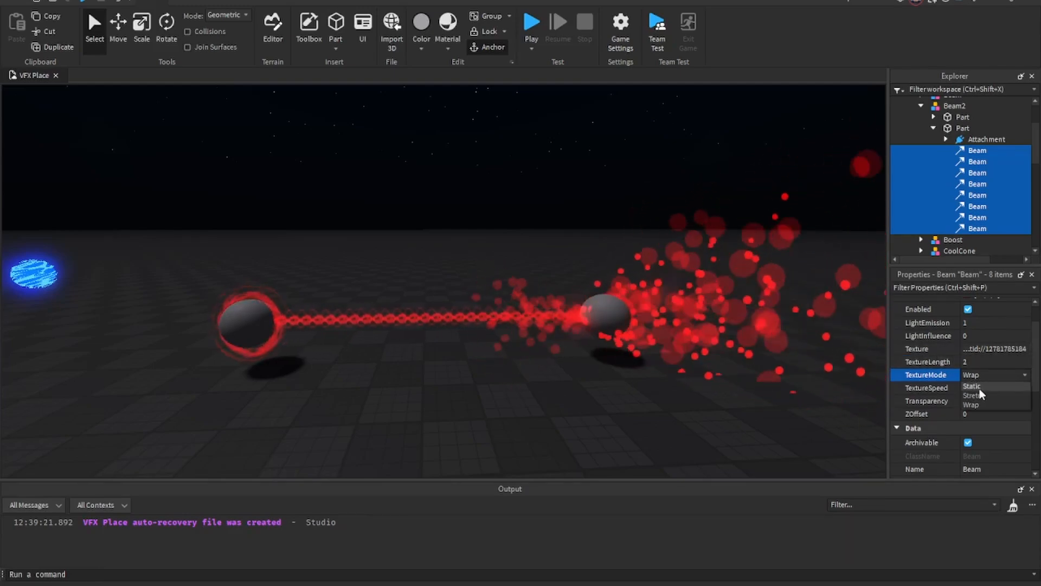
left_click(979, 387)
left_click(987, 371)
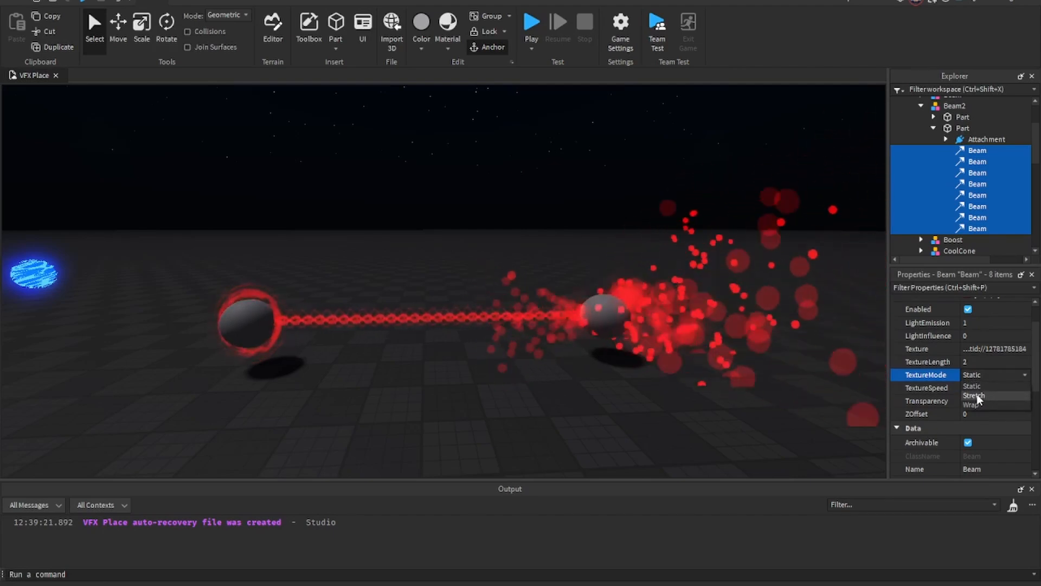
left_click(718, 390)
left_click(956, 151)
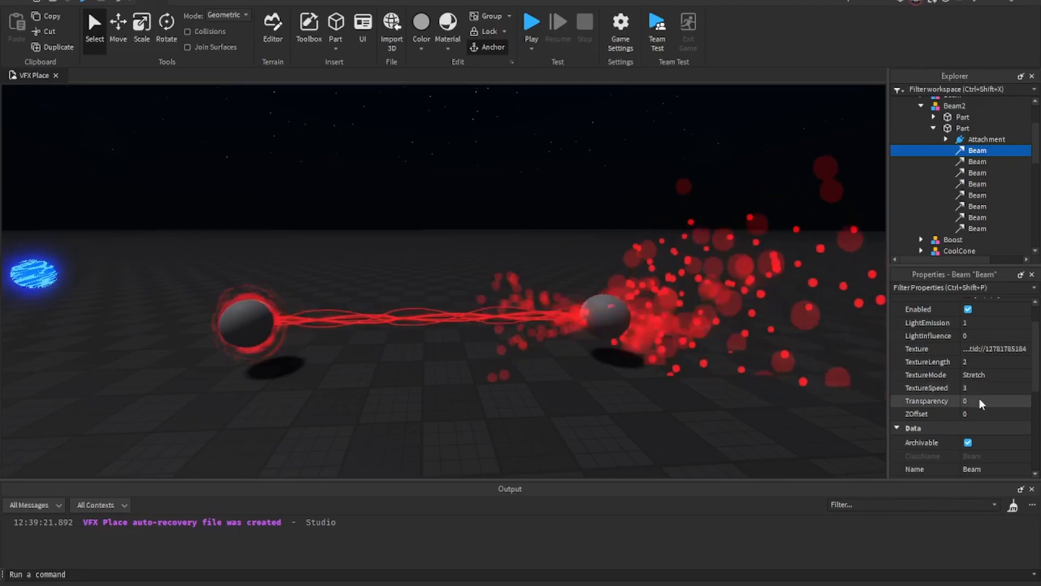
Open the sequence editor for the first beam's Transparency and close it without editing
left_click(1028, 401)
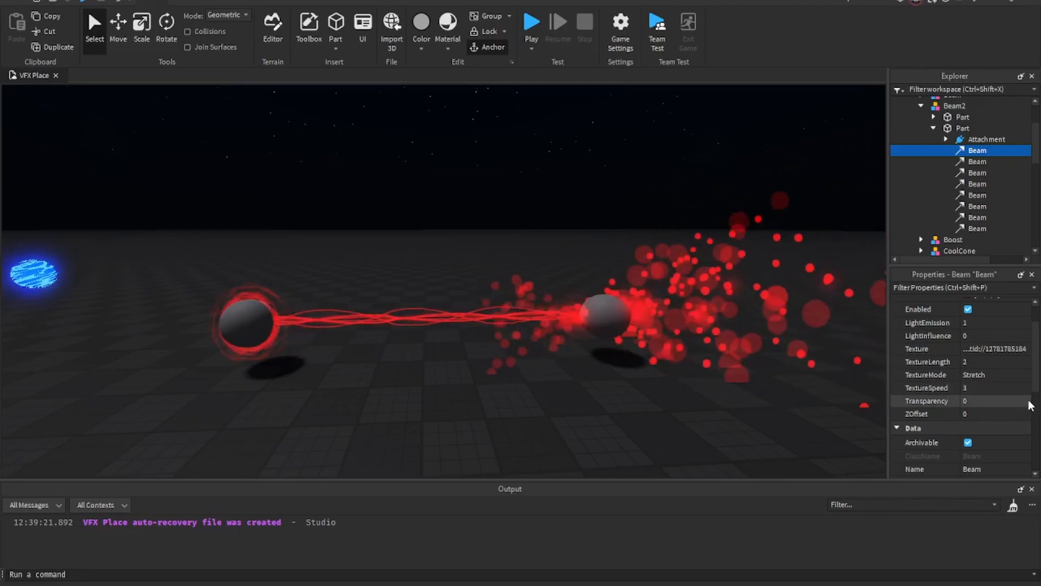
left_click(1025, 402)
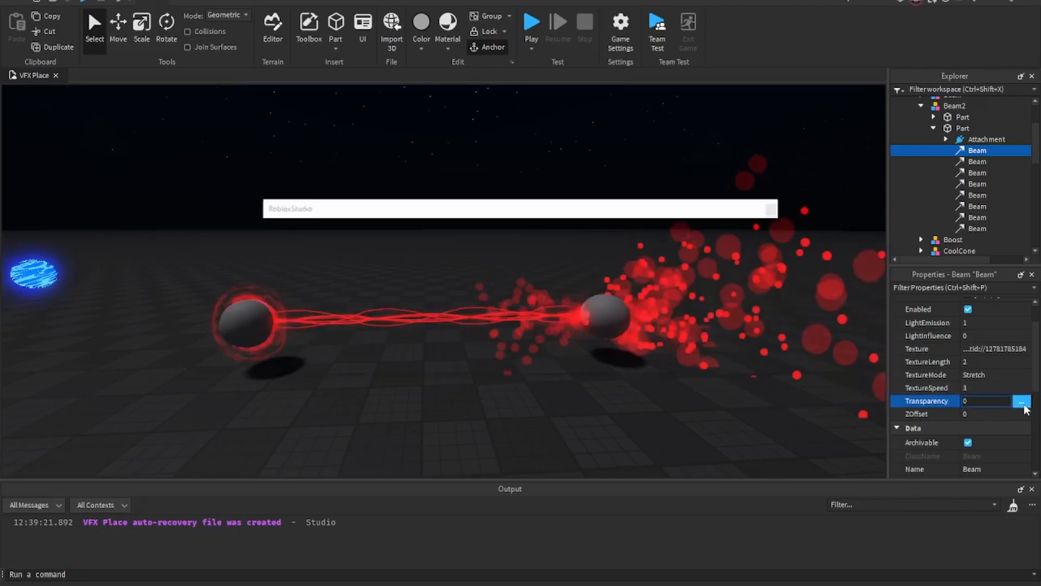
left_click(768, 206)
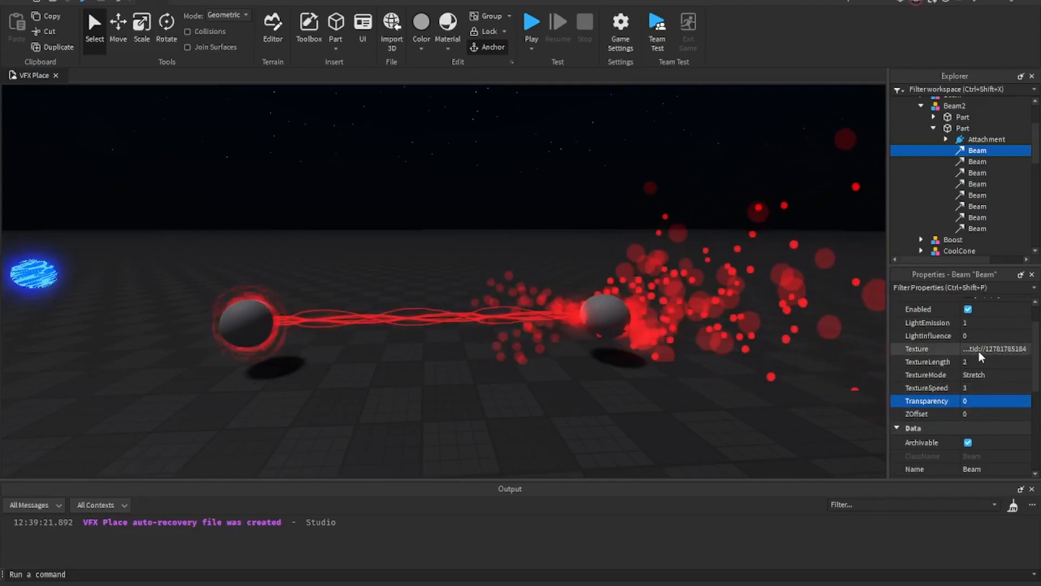
Select all eight beams in the Beam2 part and try a CurveSize0 of 5
scroll(983, 375, "down", 3)
scroll(982, 375, "down", 3)
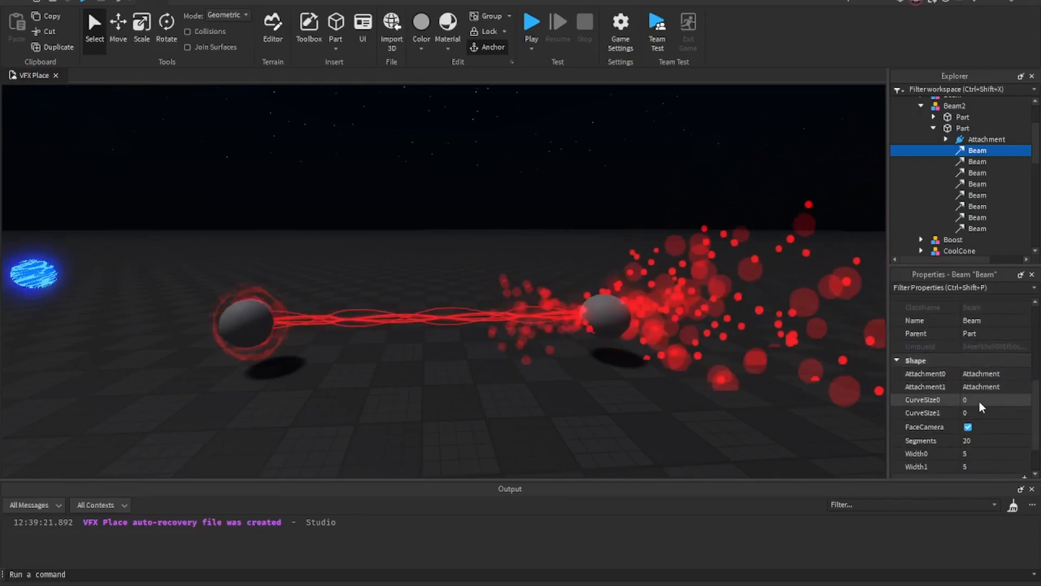
key("w")
right_click_drag(682, 343, 682, 343)
key("w")
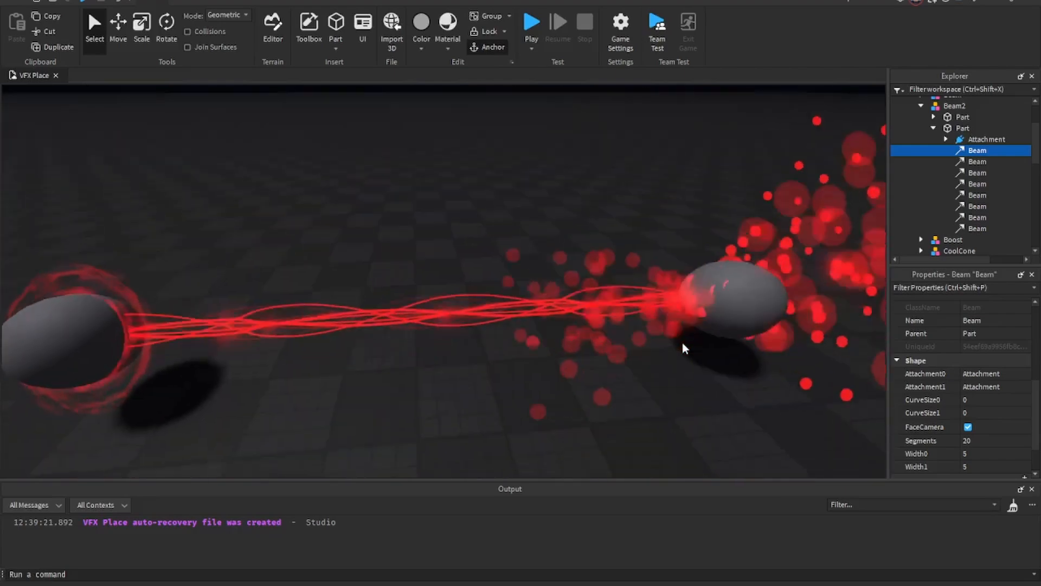
key("s")
scroll(682, 343, "down", 1)
left_click(983, 399)
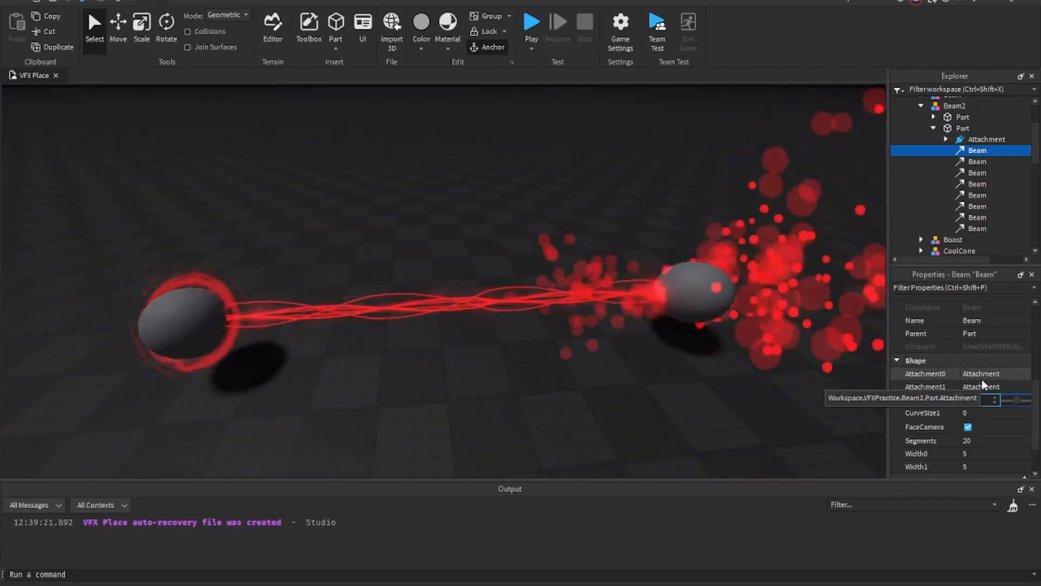
left_click(718, 150)
left_click_drag(1021, 152, 1000, 222)
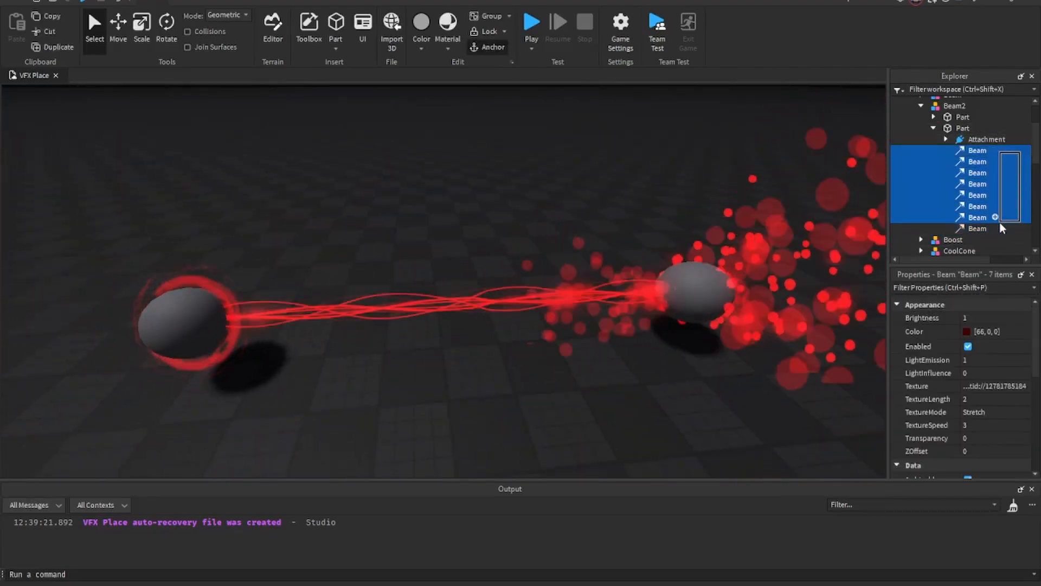
scroll(962, 353, "down", 5)
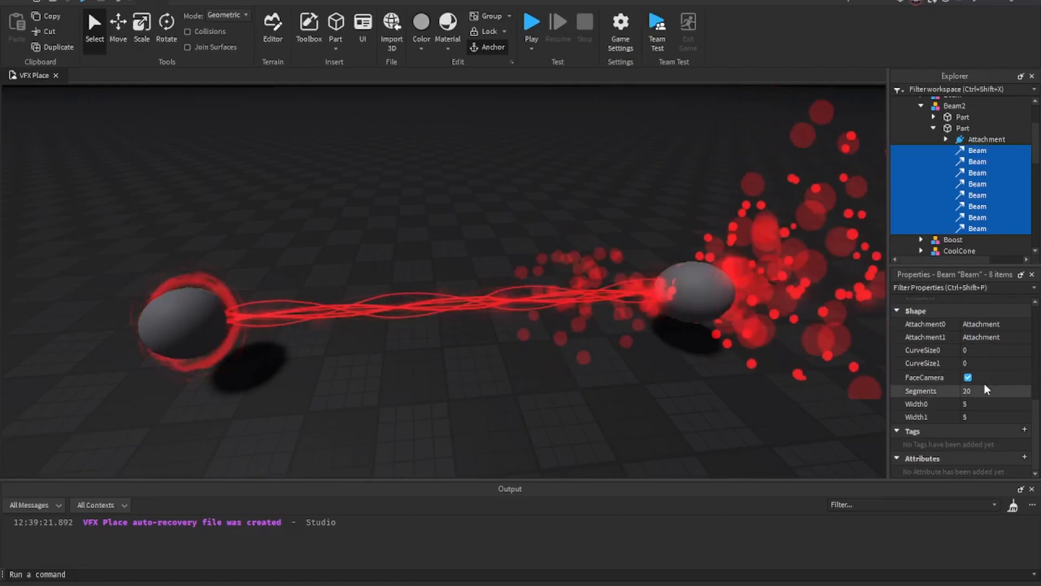
left_click(976, 351)
type("5")
key("Return")
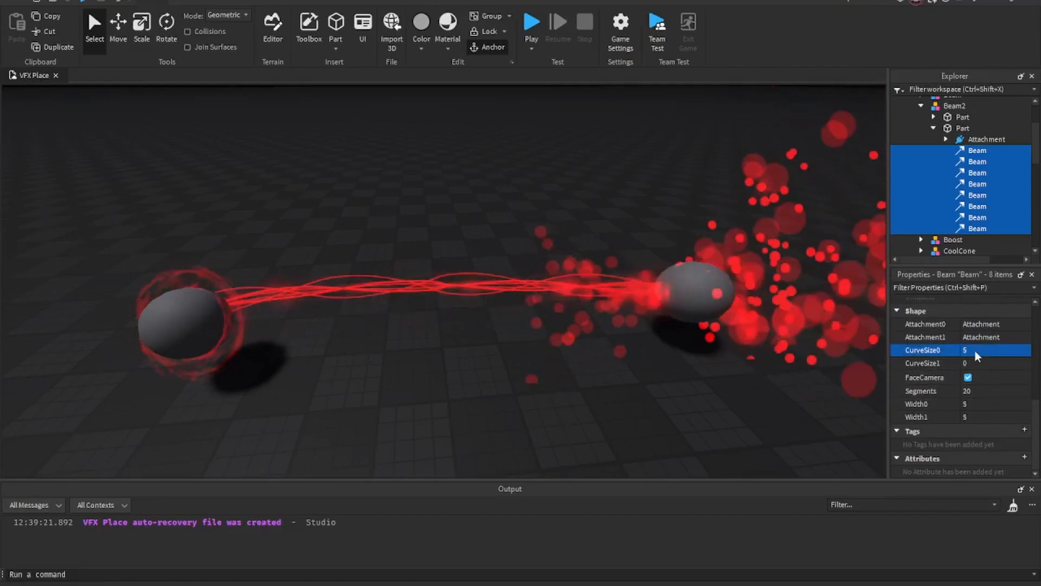
Try CurveSize1 values of -5 and 5 on the eight beams and check the curve from above
left_click(970, 362)
type("-5")
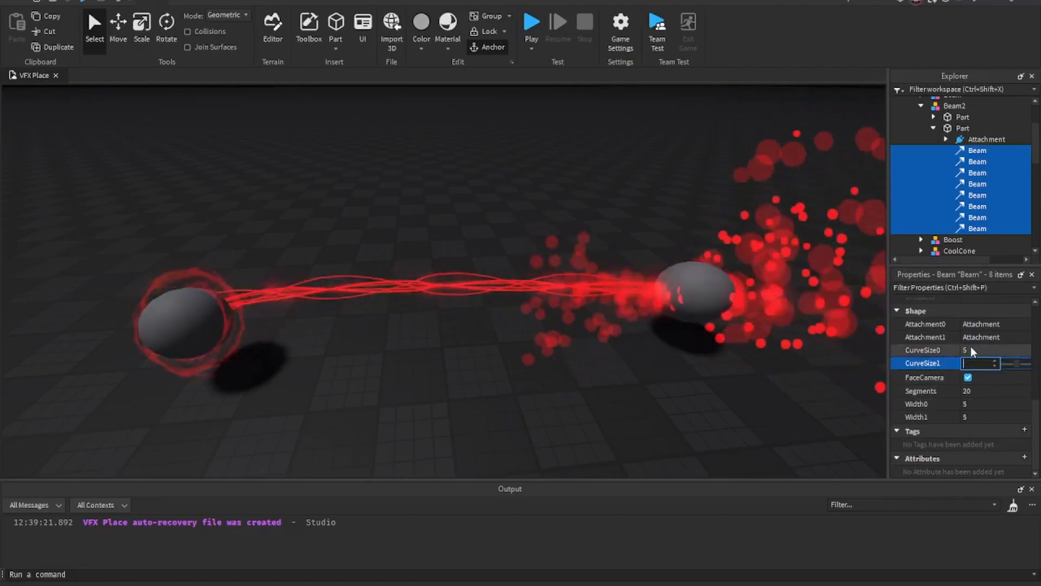
key("Return")
left_click(971, 362)
type("5")
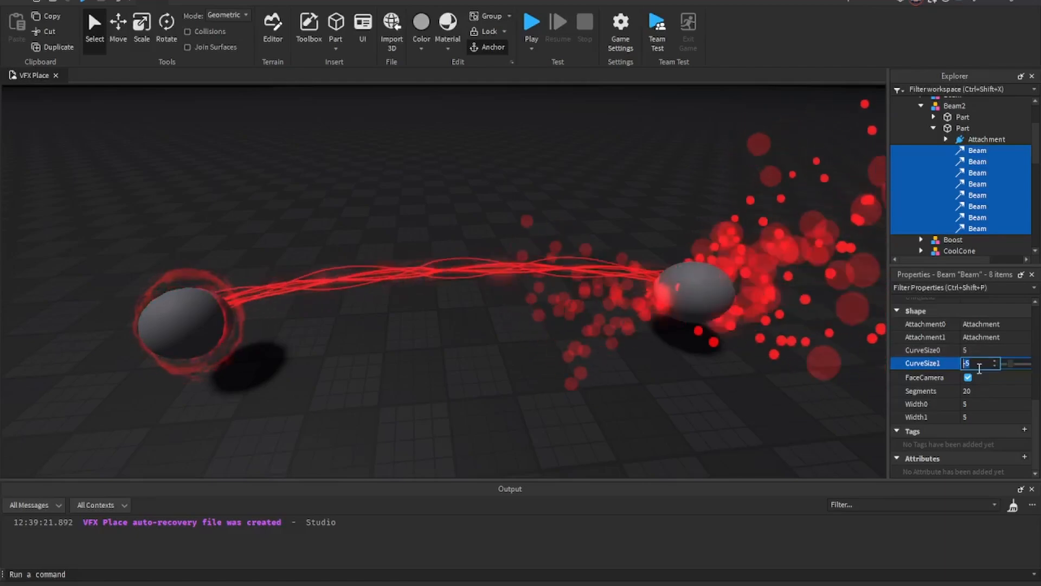
key("Return")
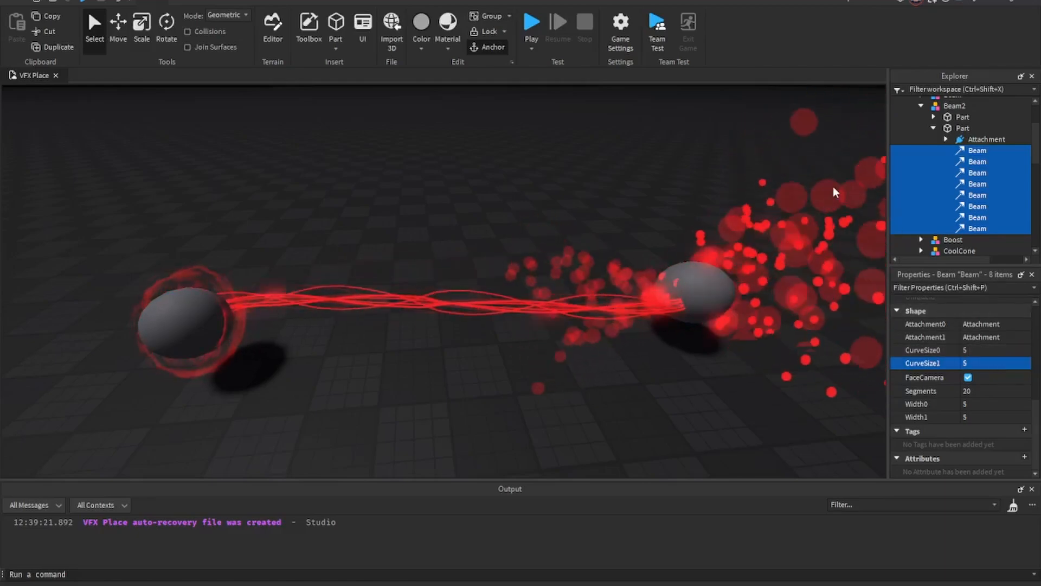
right_click_drag(647, 202, 648, 205)
middle_click_drag(648, 205, 750, 195)
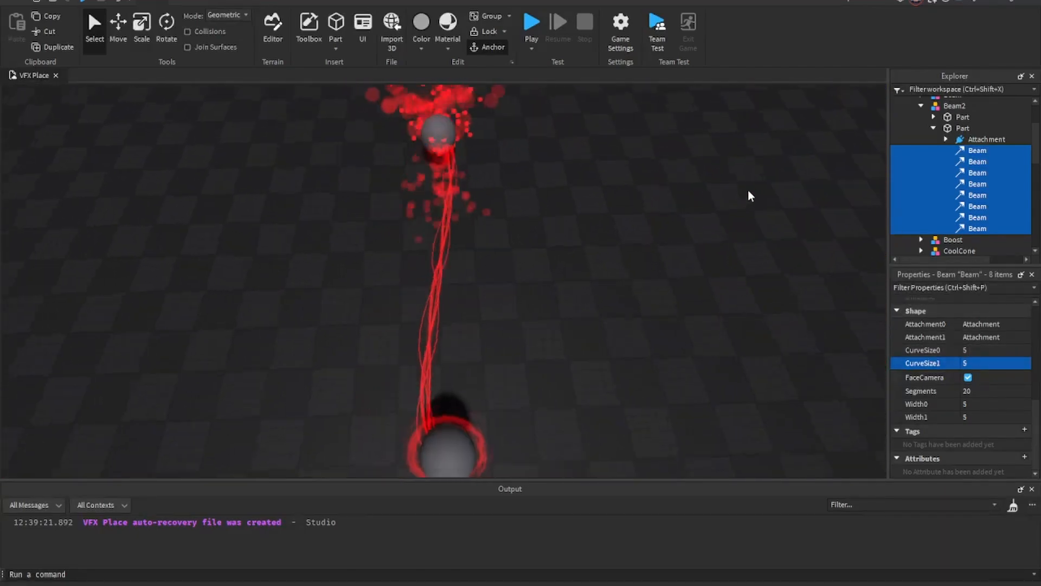
Set CurveSize1 and CurveSize0 of all eight beams back to 0
left_click(1002, 362)
type("0")
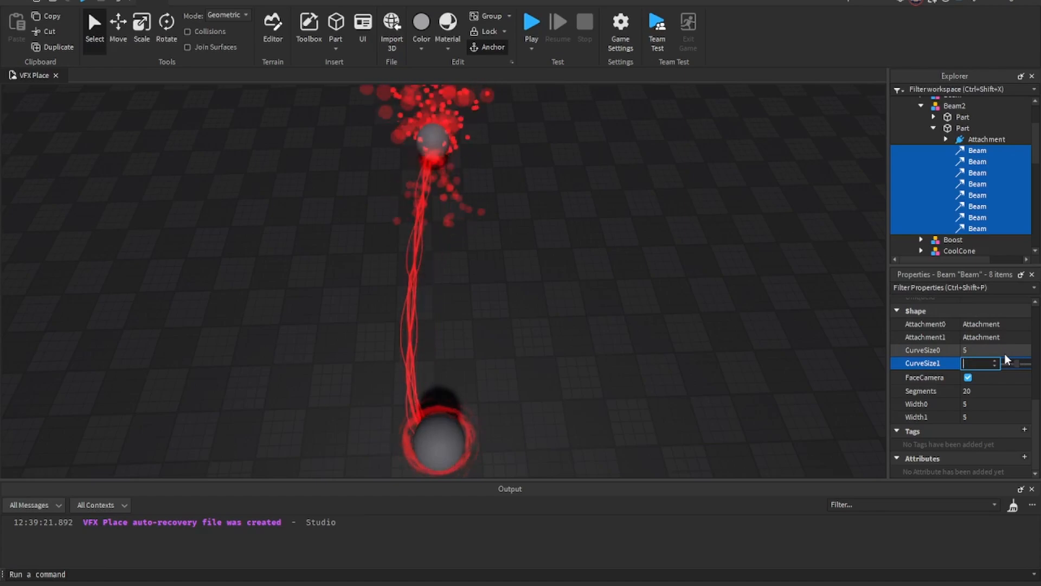
key("Return")
left_click(997, 351)
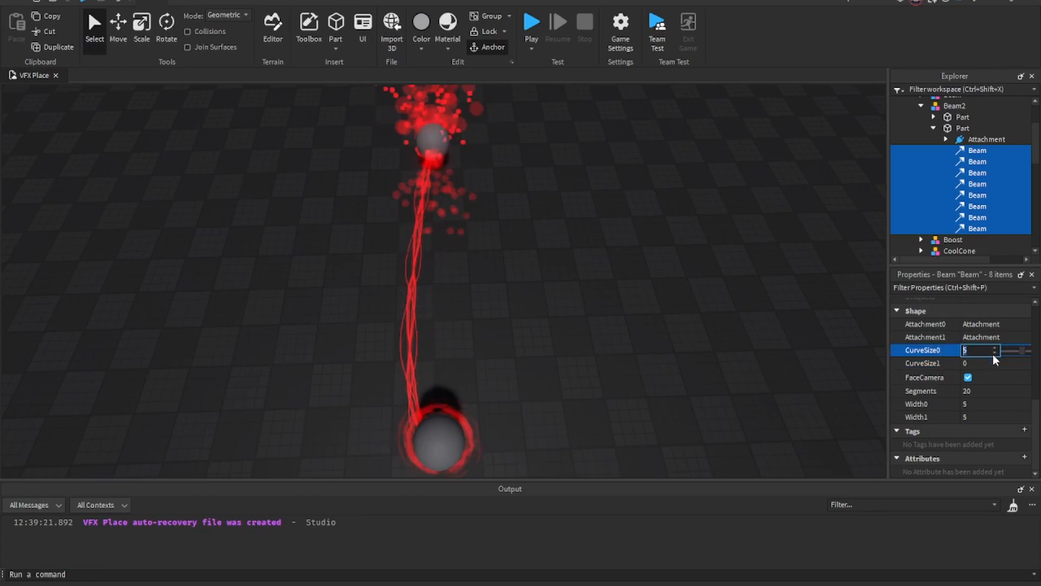
type("0")
key("Return")
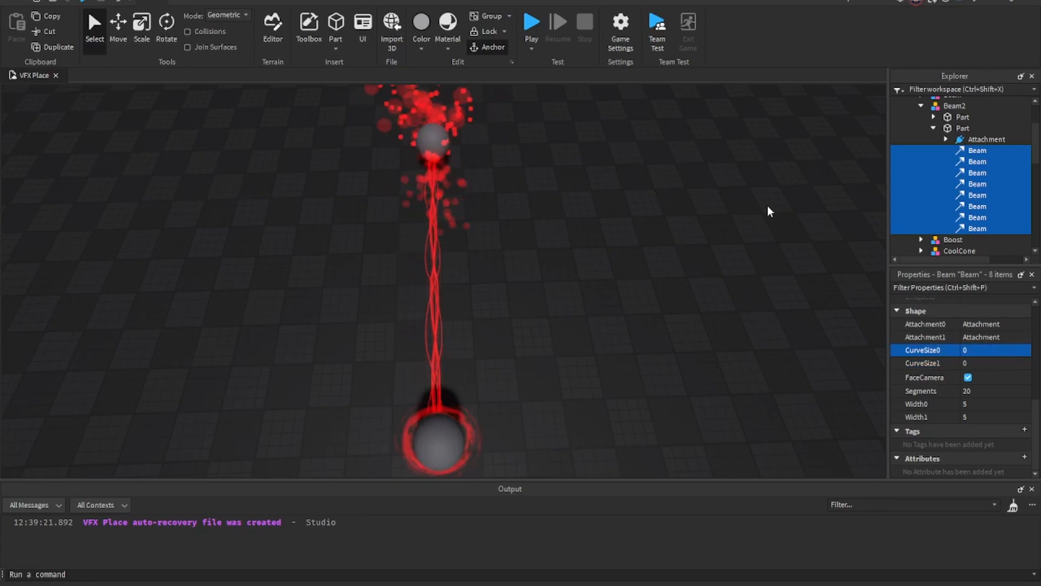
Inspect the beams and particles between the two spheres from several angles
right_click_drag(618, 220, 618, 220)
left_click(618, 220)
right_click_drag(531, 254, 543, 277)
key("w")
right_click_drag(509, 321, 509, 321)
right_click_drag(663, 292, 662, 292)
key("w")
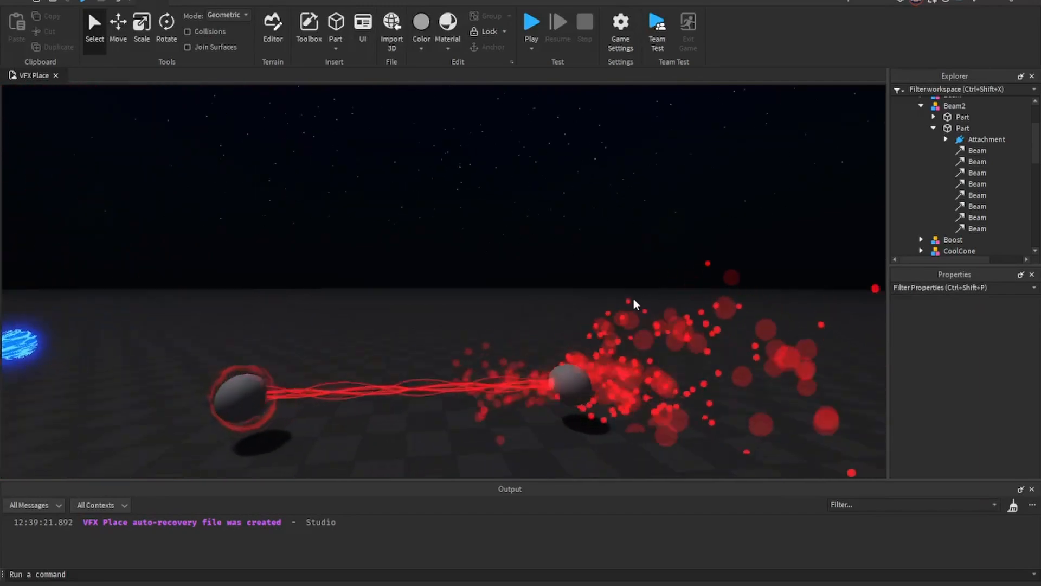
right_click_drag(594, 237, 595, 238)
key("w")
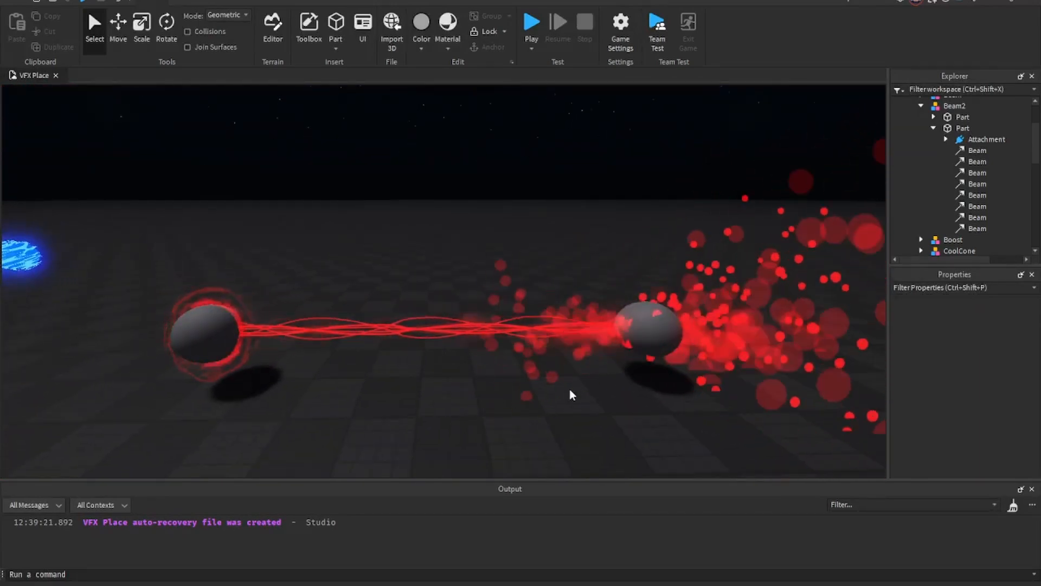
right_click_drag(653, 319, 652, 320)
Review the first beam's Shape properties, including FaceCamera, Segments, Width0 and Width1
left_click(960, 153)
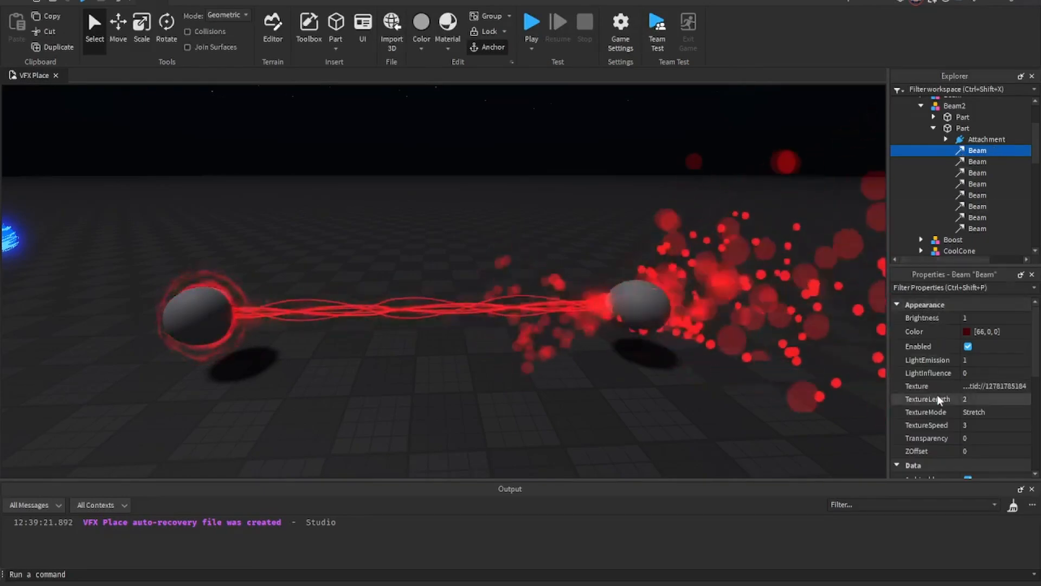
scroll(936, 387, "down", 10)
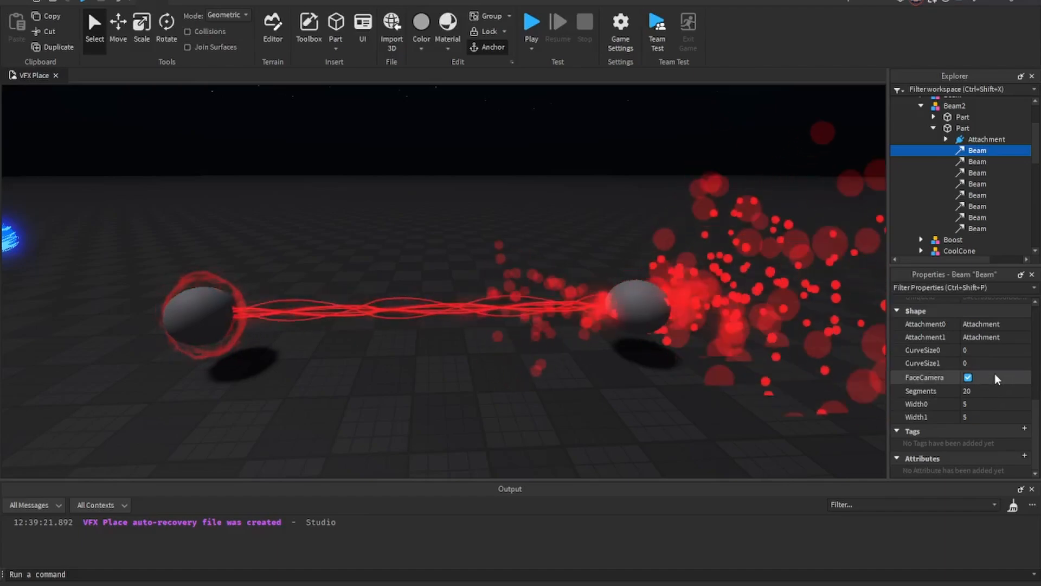
left_click(761, 399)
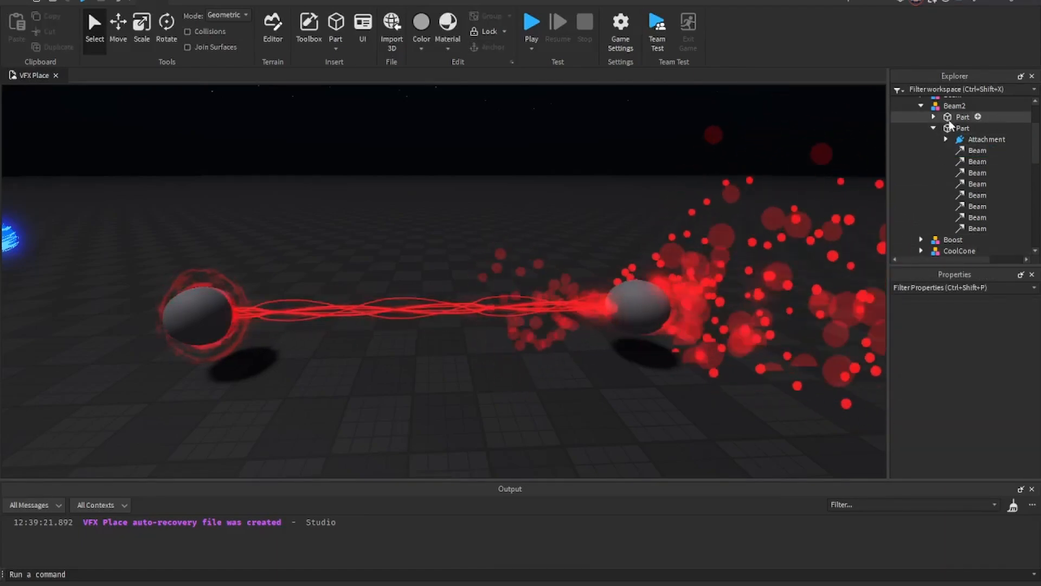
Expand the Attachment beside the beams and review its Emitter's appearance, emission, shape and flipbook properties
left_click(945, 139)
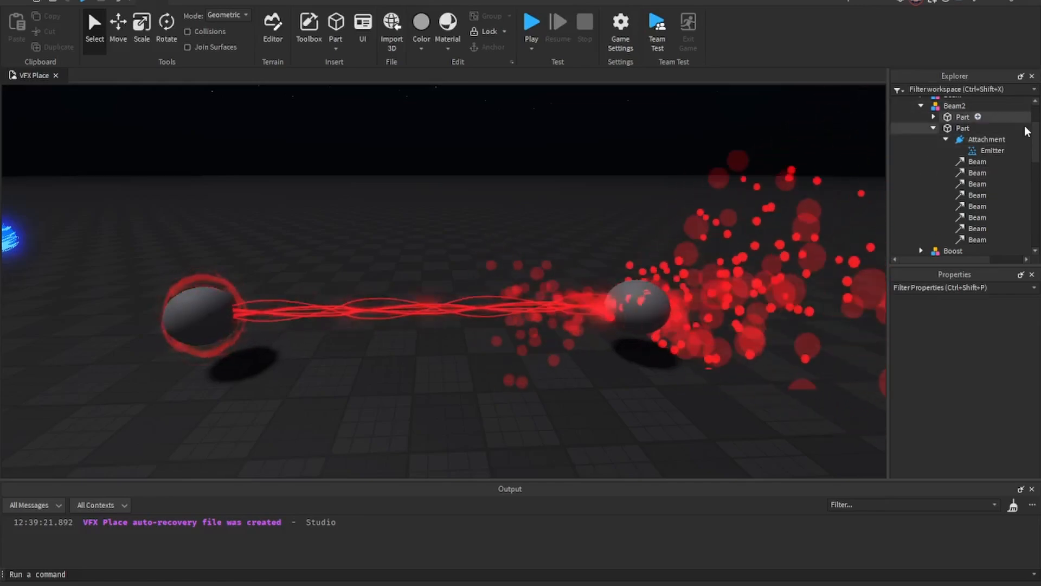
left_click(981, 150)
key("a")
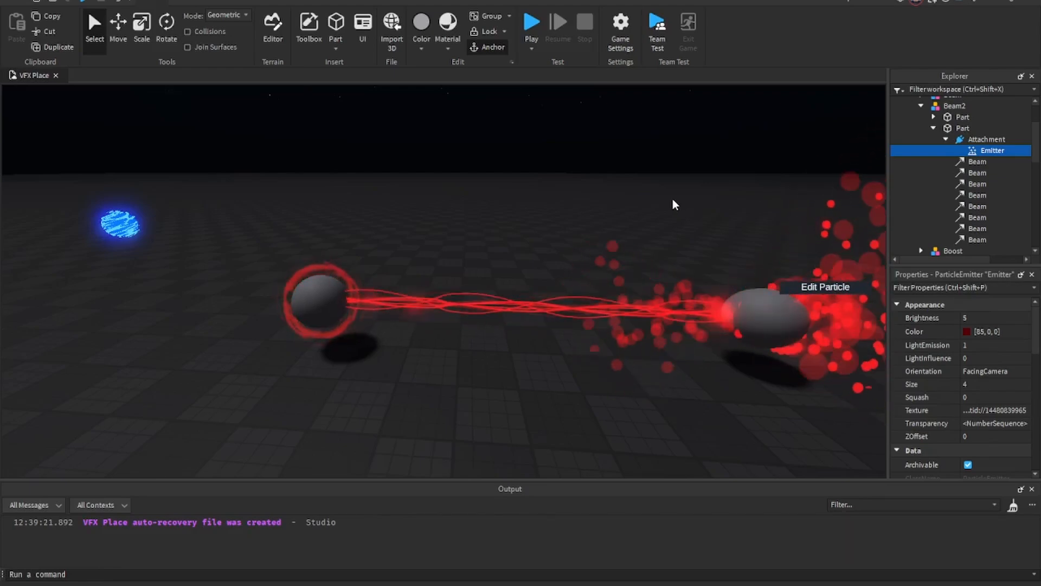
key("a")
right_click_drag(672, 199, 673, 199)
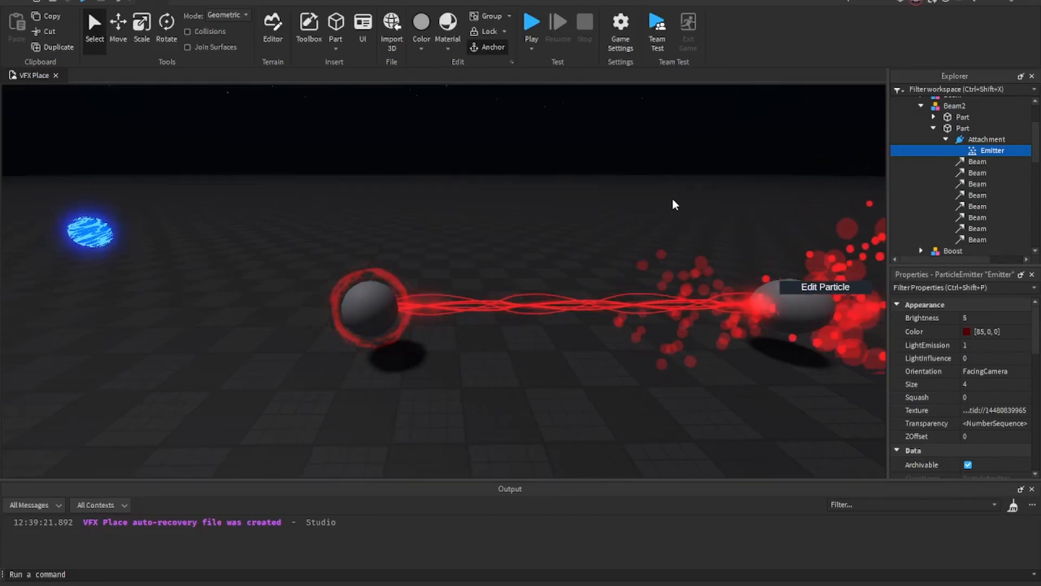
left_click(673, 199)
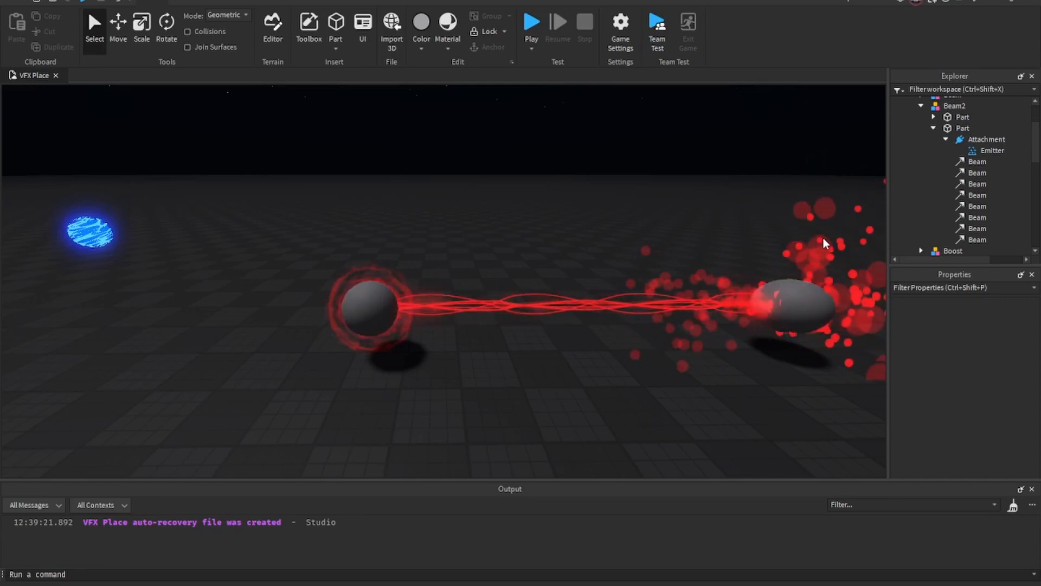
left_click(968, 151)
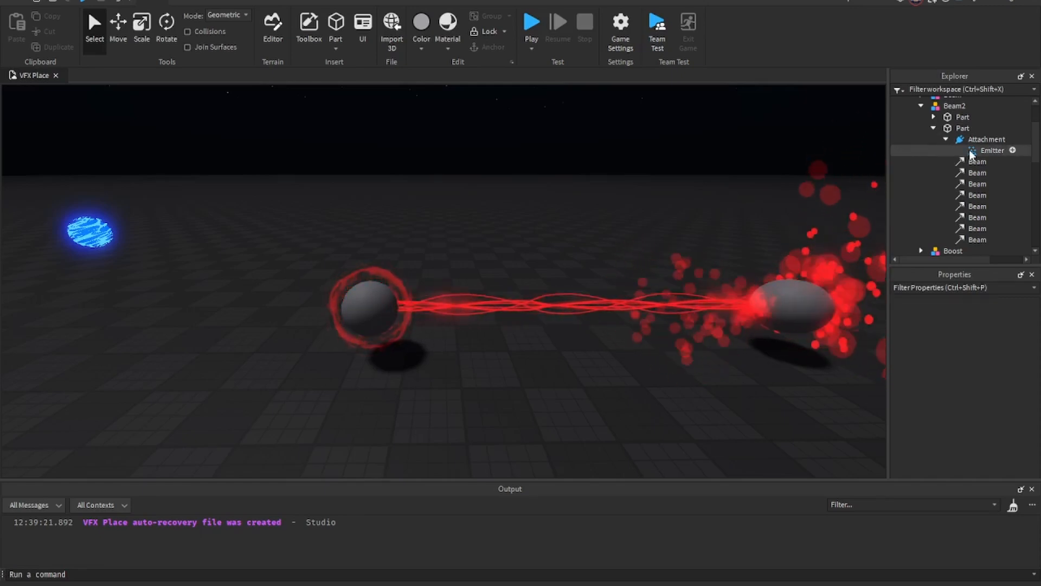
scroll(978, 359, "down", 10)
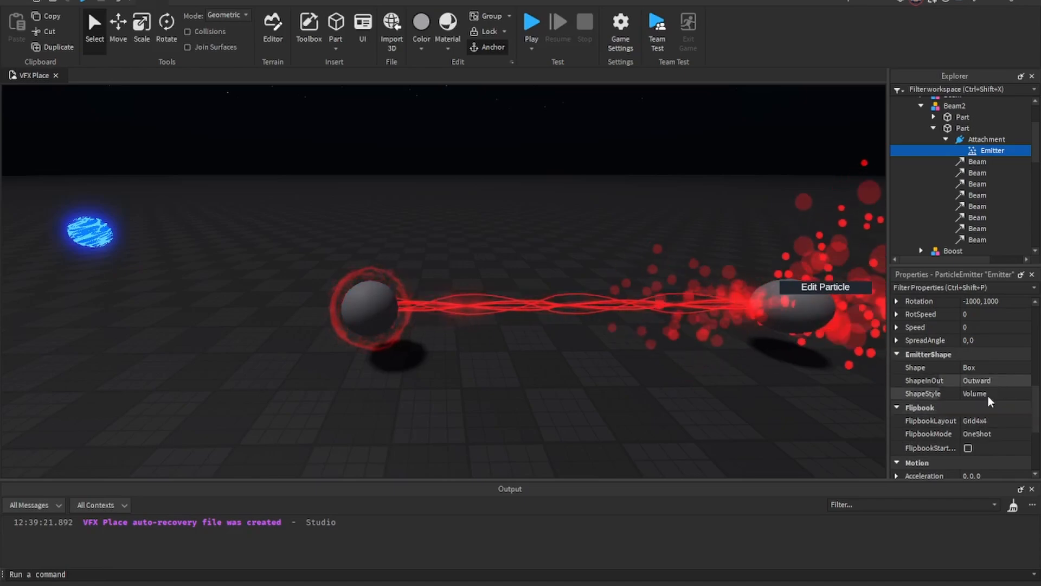
Examine the ring particles around the beam's starting sphere and the bubbles at the opposite sphere
key("w")
right_click_drag(679, 346, 722, 360)
key("w")
right_click_drag(614, 380, 614, 380)
key("w")
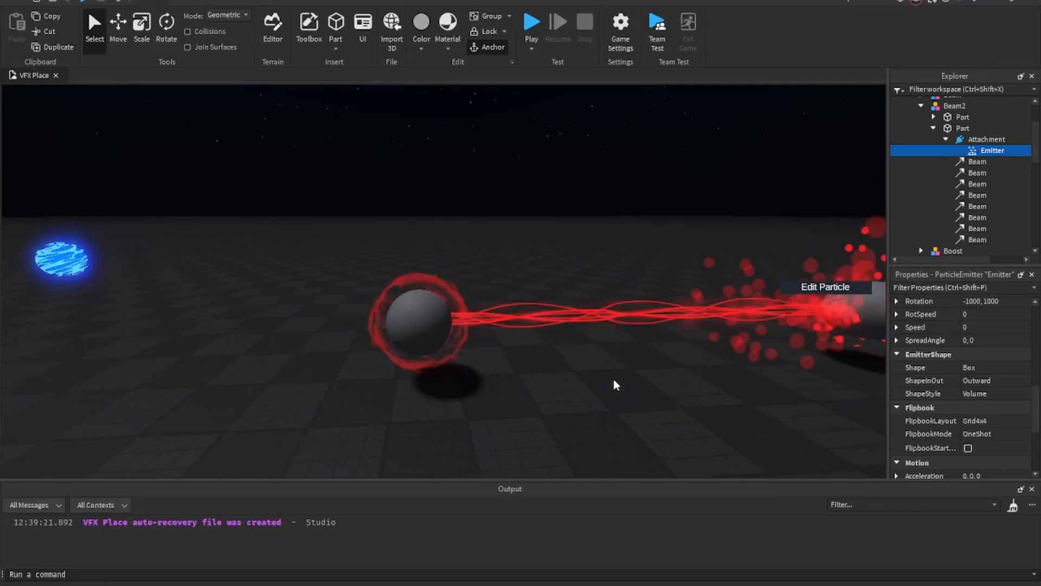
key("d")
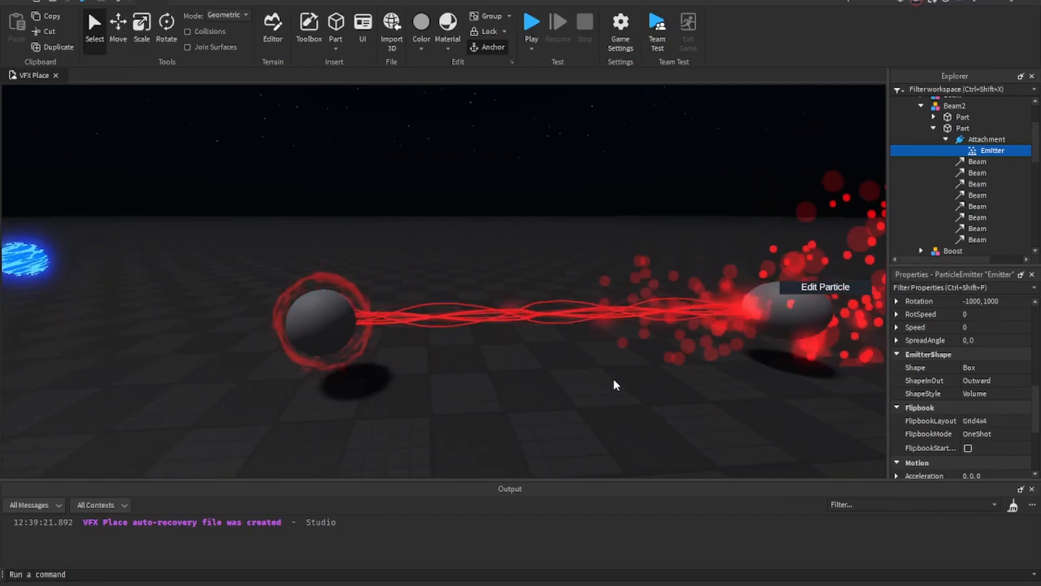
left_click(613, 378)
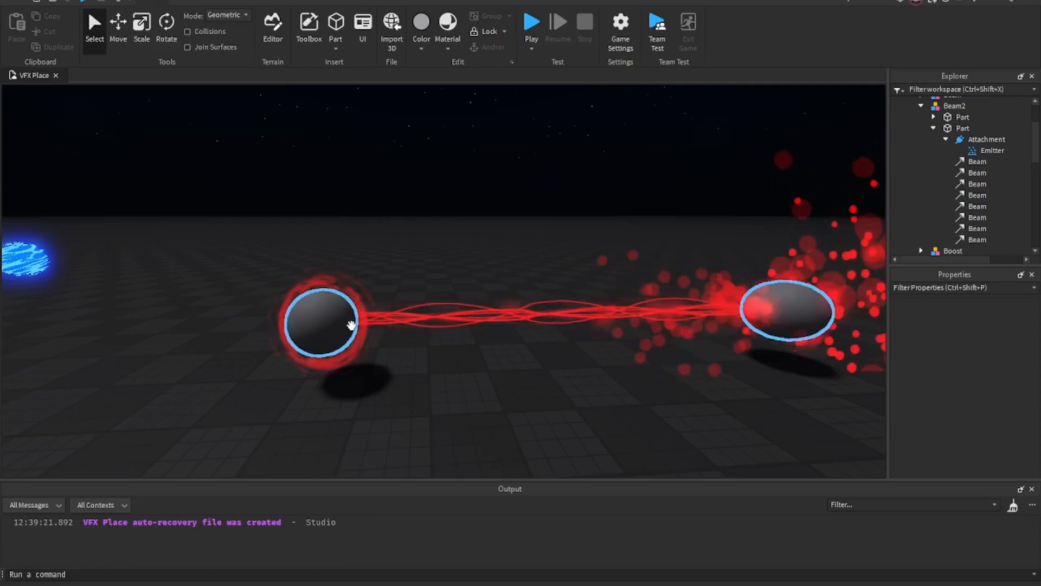
key("d")
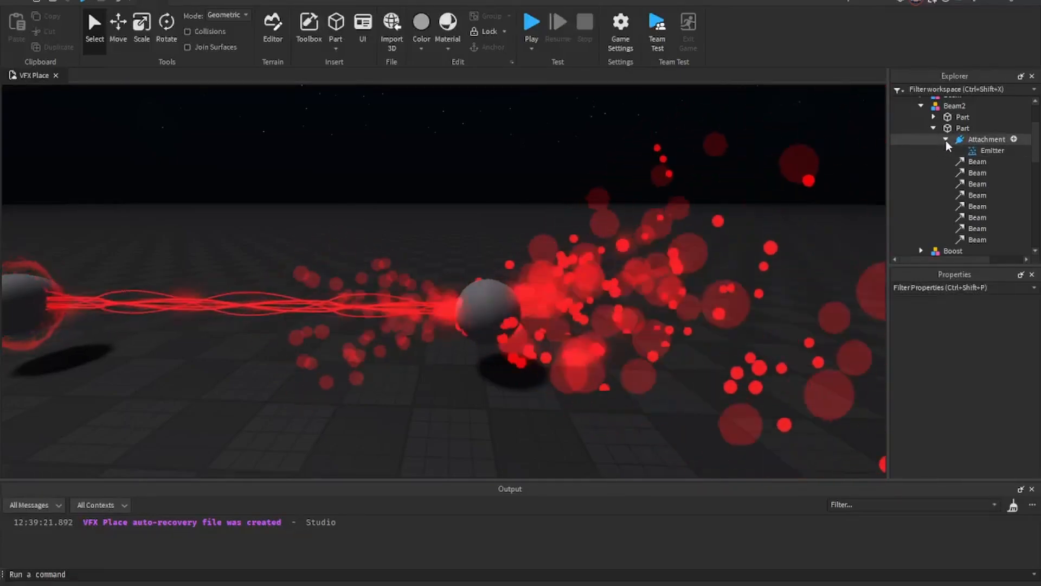
Collapse the part holding the beams and open the BigBubbles emitter in the other part's first Attachment
left_click(945, 141)
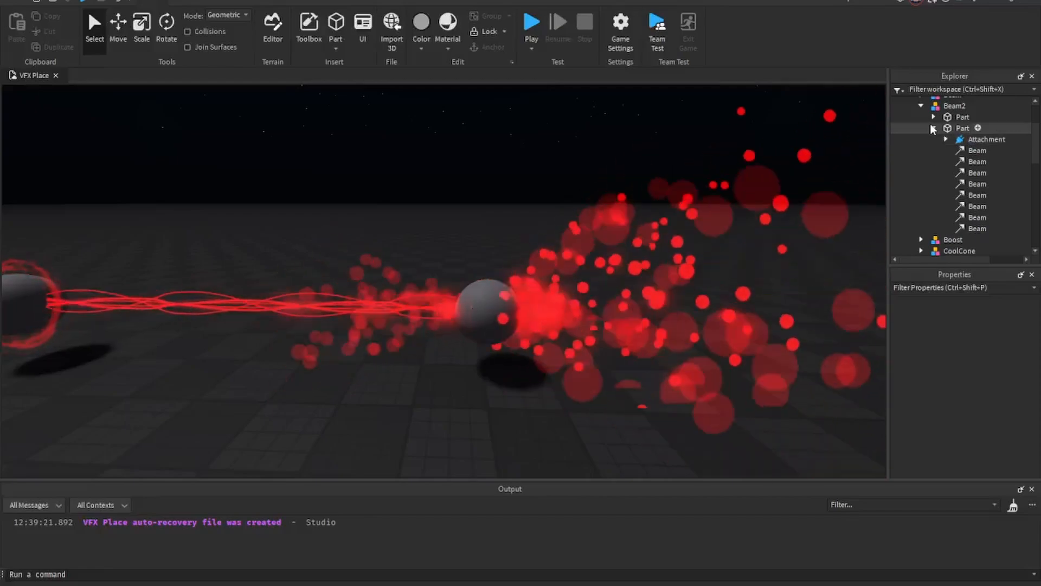
left_click(933, 128)
left_click(934, 117)
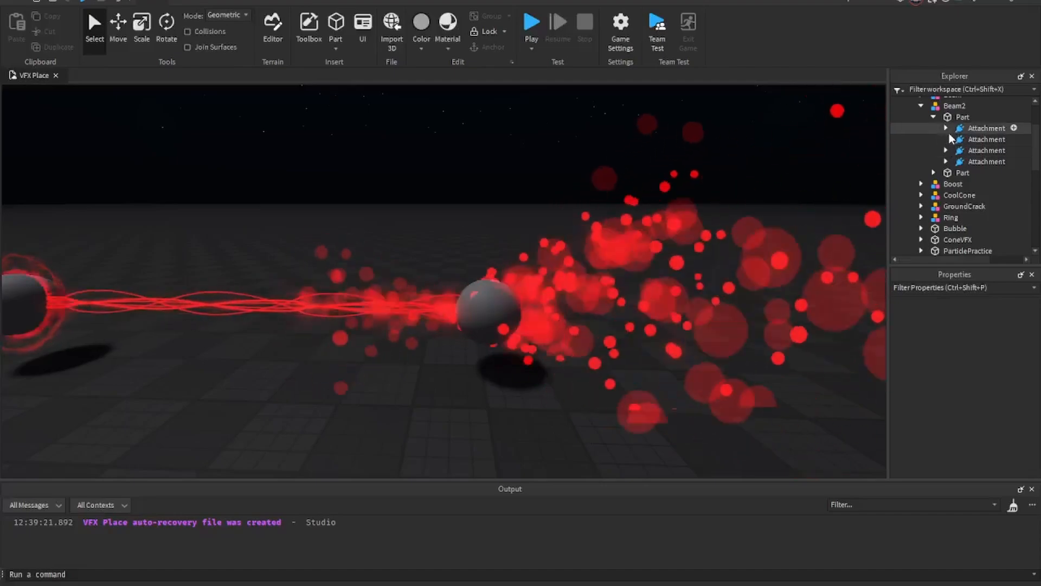
left_click(946, 128)
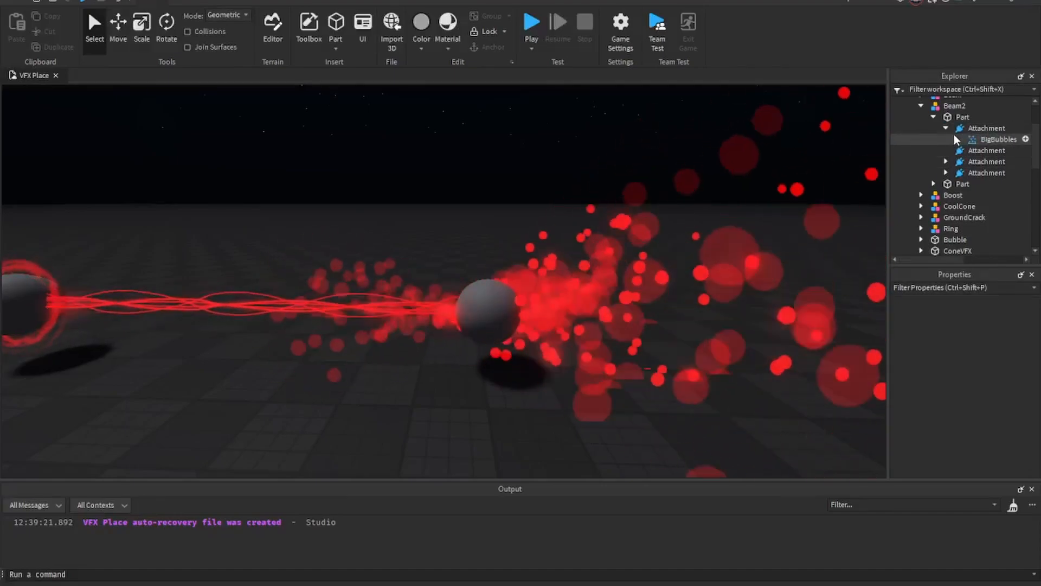
left_click(955, 138)
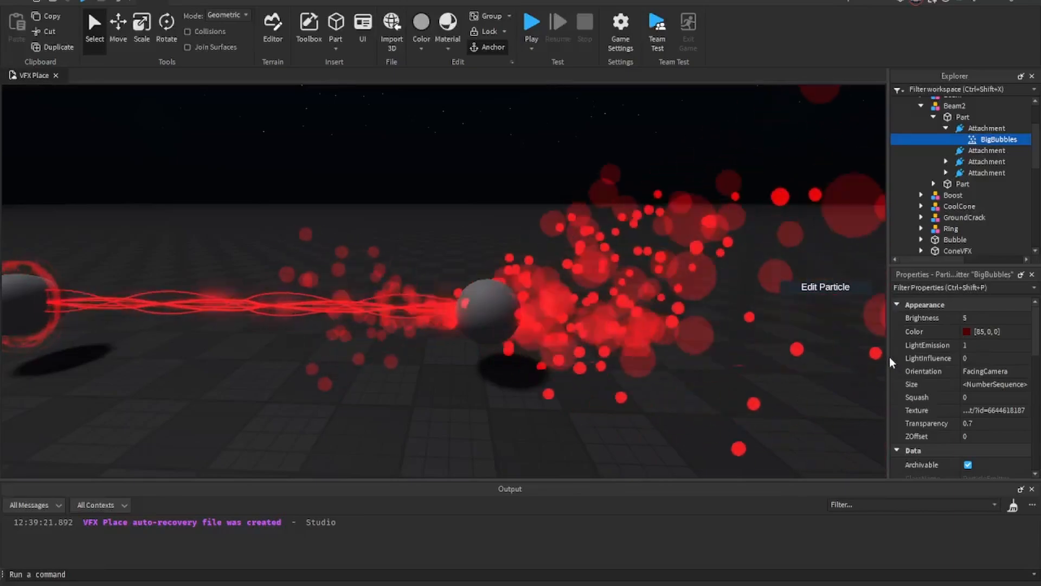
Examine the bubbles streaming out of the beam's end sphere, both close up and with the whole beam in view
right_click_drag(637, 254, 613, 258)
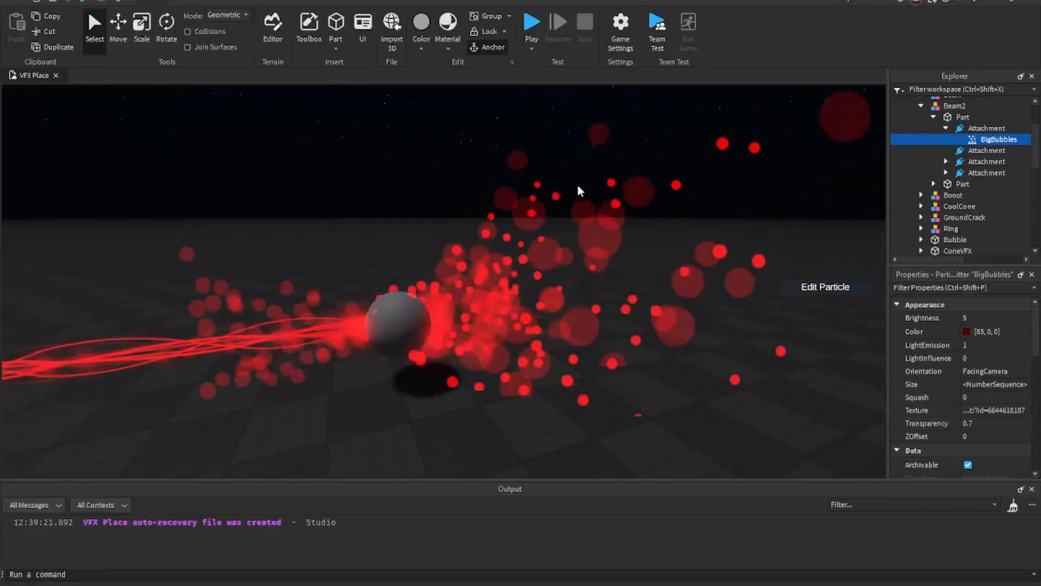
right_click_drag(526, 209, 520, 216)
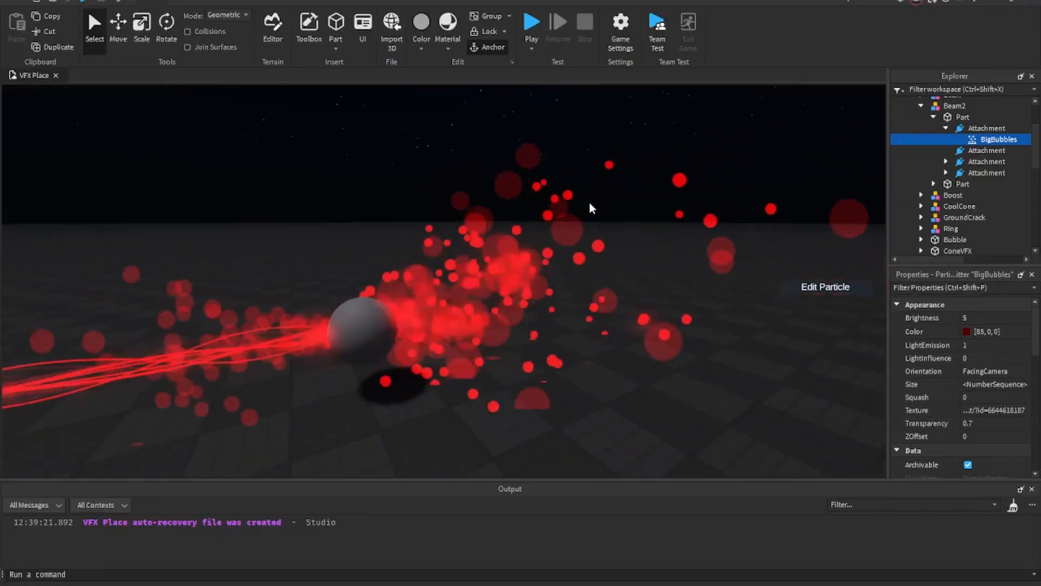
key("s")
right_click_drag(621, 212, 620, 209)
key("s")
key("w")
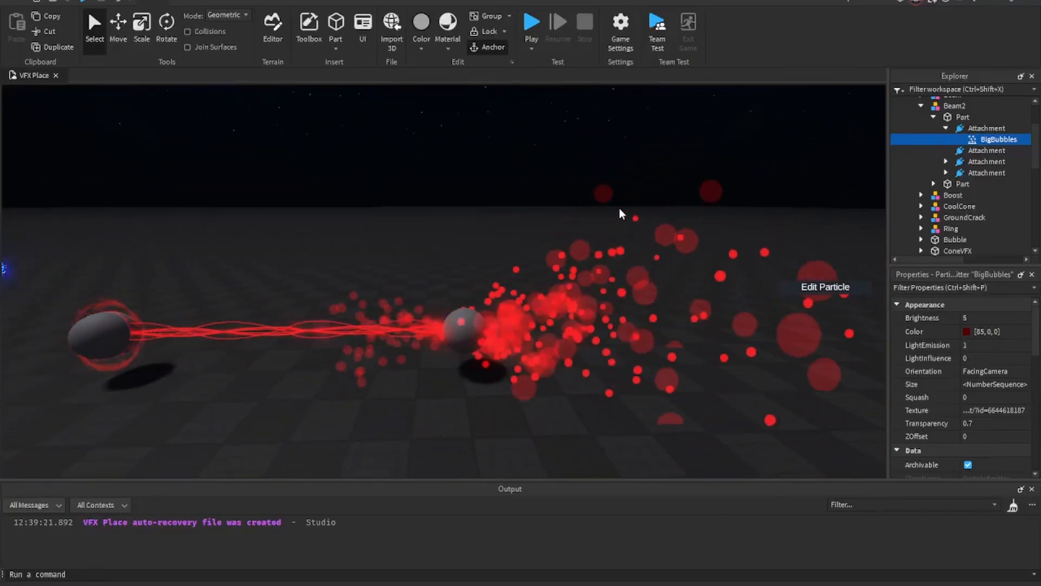
Show the particle editor for BigBubbles and examine its emission spread guides around the end sphere
left_click(800, 287)
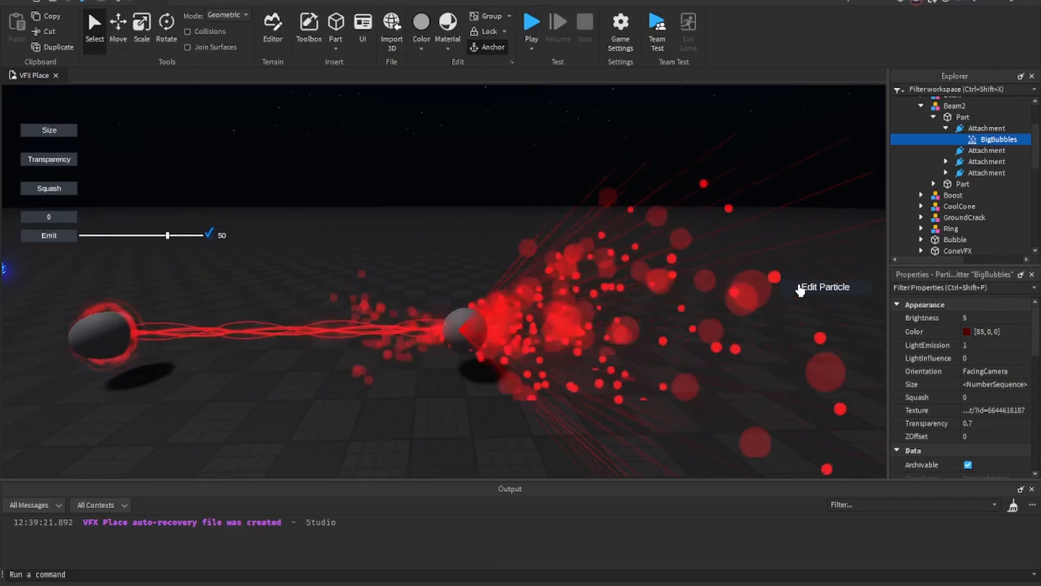
right_click_drag(665, 265, 664, 265)
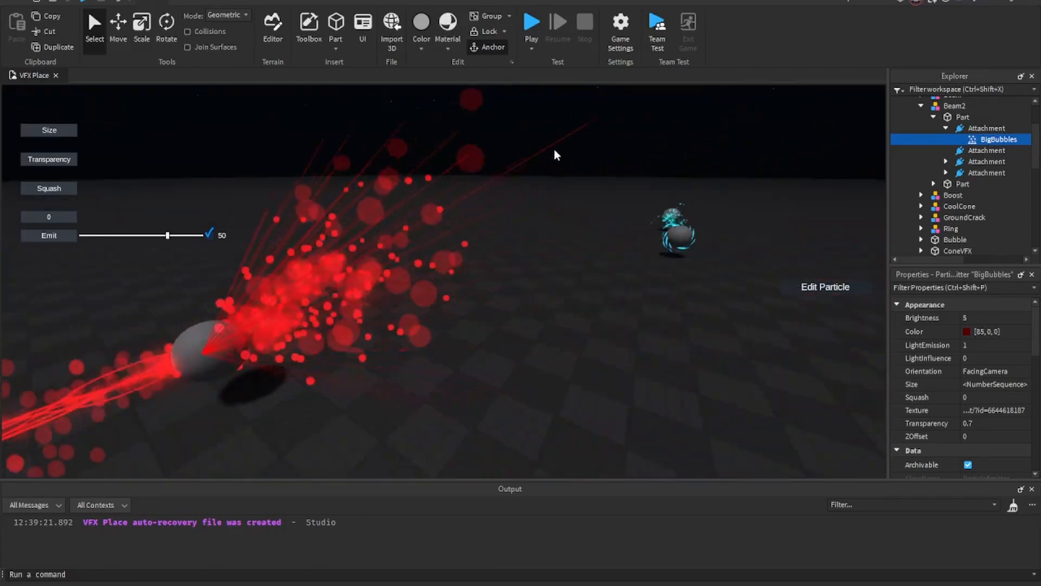
key("s")
right_click_drag(674, 181, 674, 180)
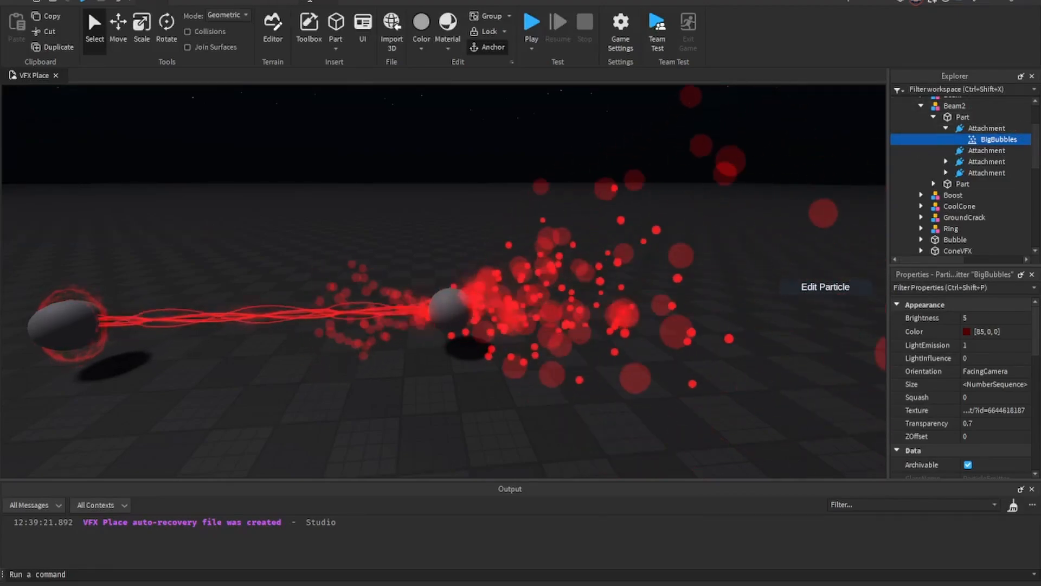
Check the installed plugin tools, reopen the particle editor to set the Emit amount to 1, and close it
left_click(280, 2)
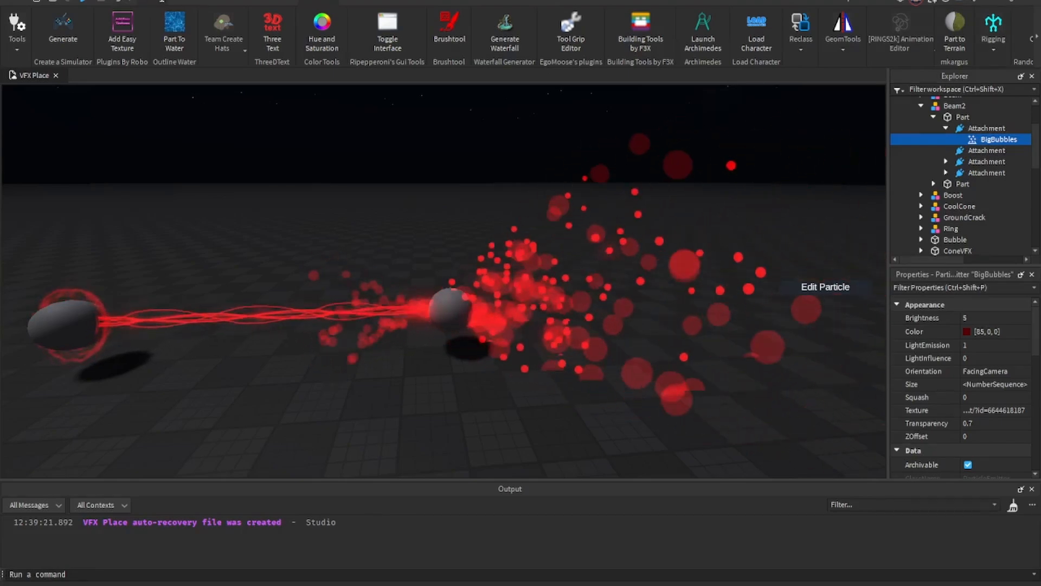
left_click(162, 1)
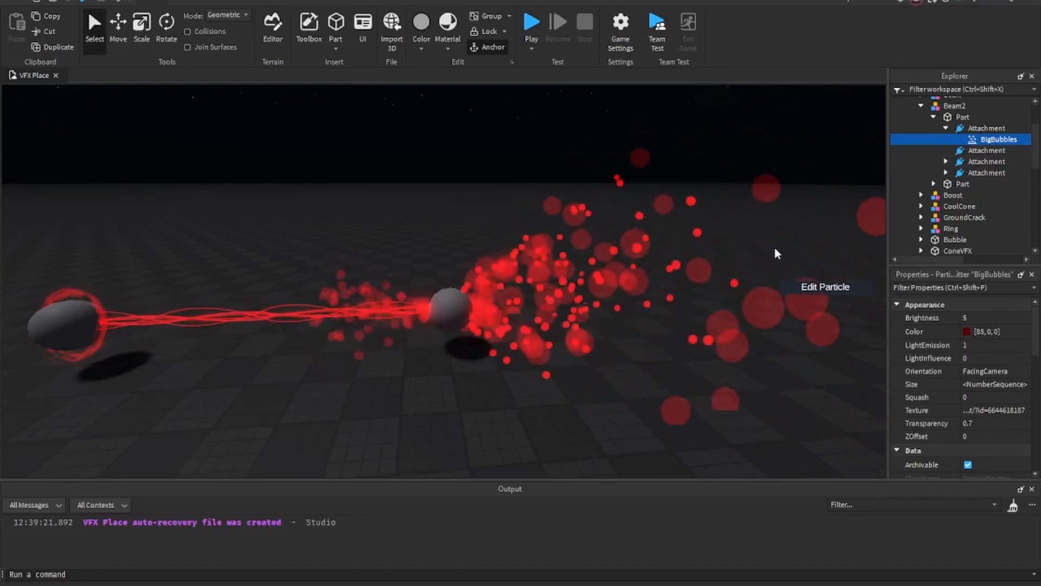
left_click(806, 289)
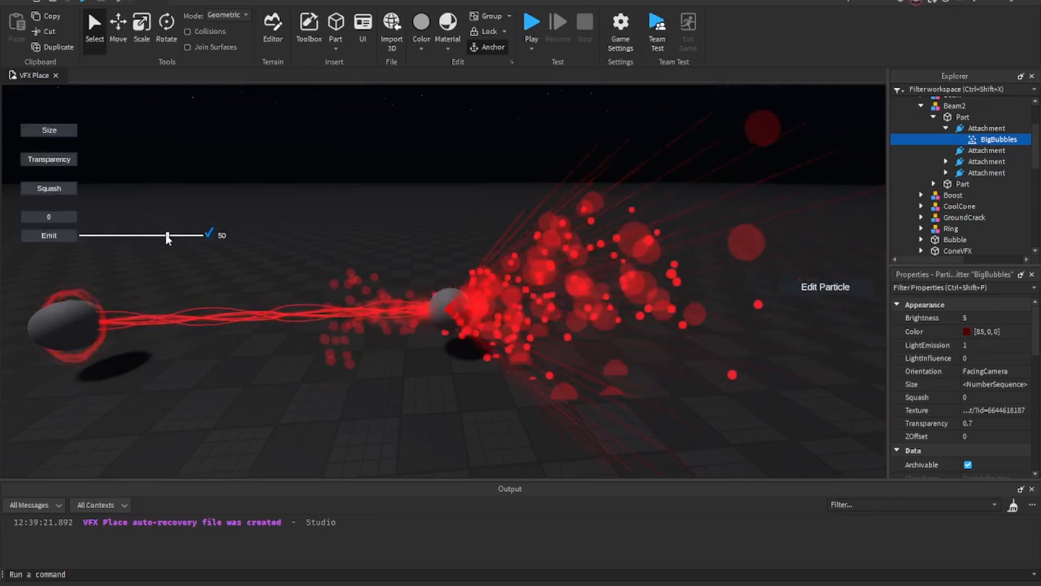
left_click_drag(168, 237, 49, 236)
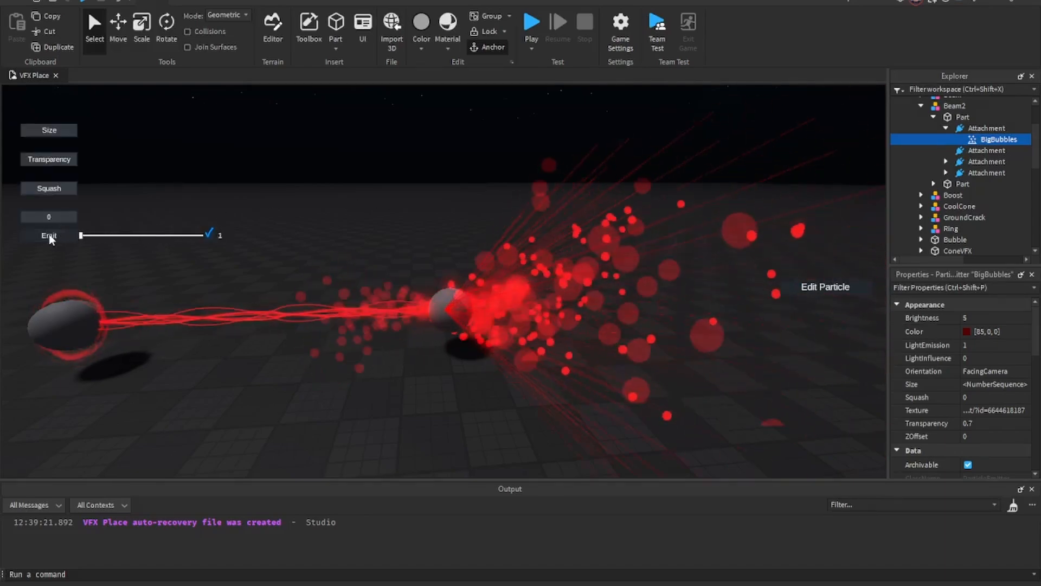
left_click(814, 289)
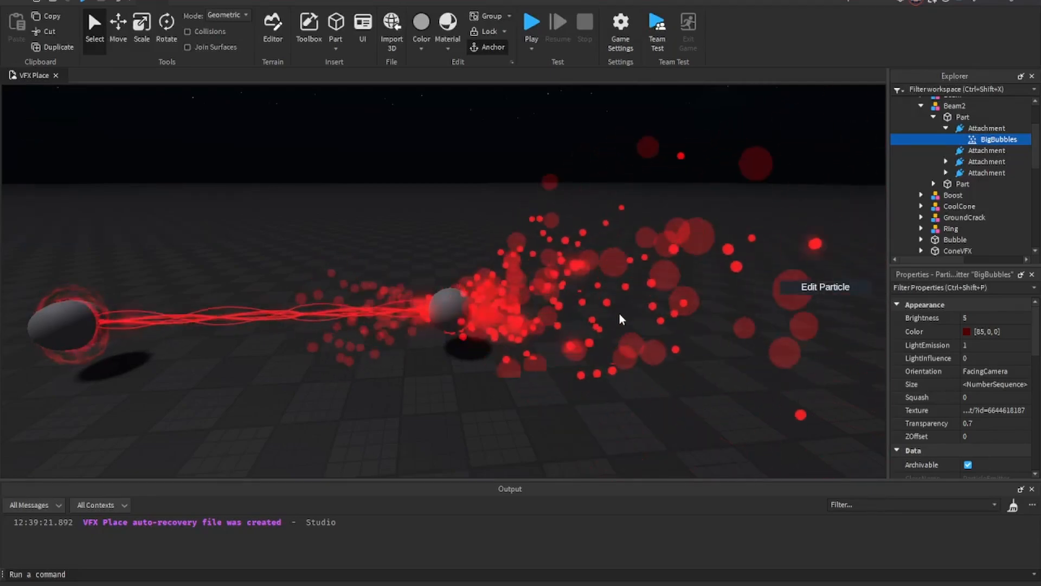
Skim the BigBubbles emitter's properties from Particles and Motion back up to Appearance
scroll(988, 359, "down", 10)
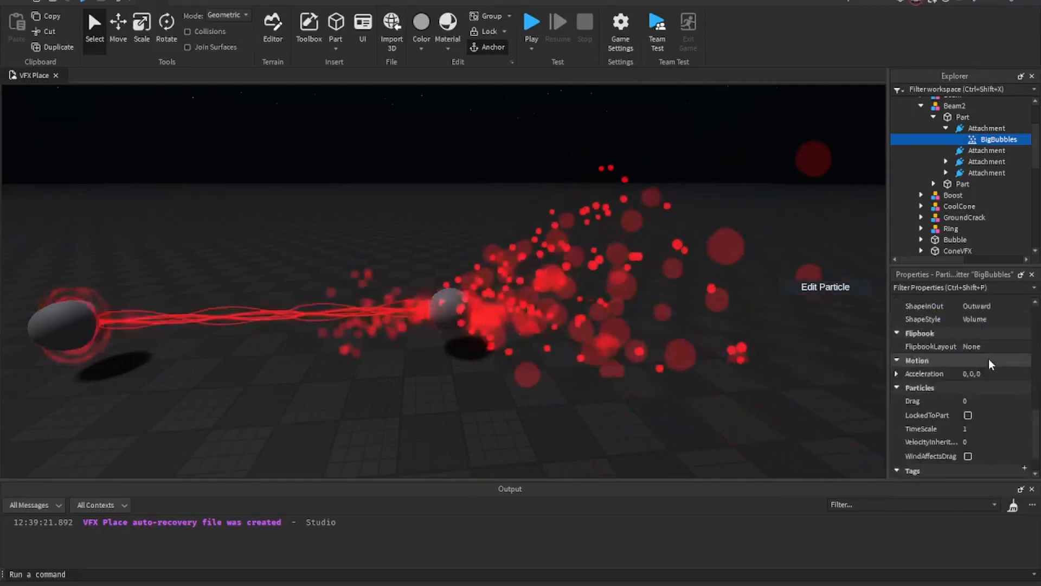
scroll(988, 353, "up", 8)
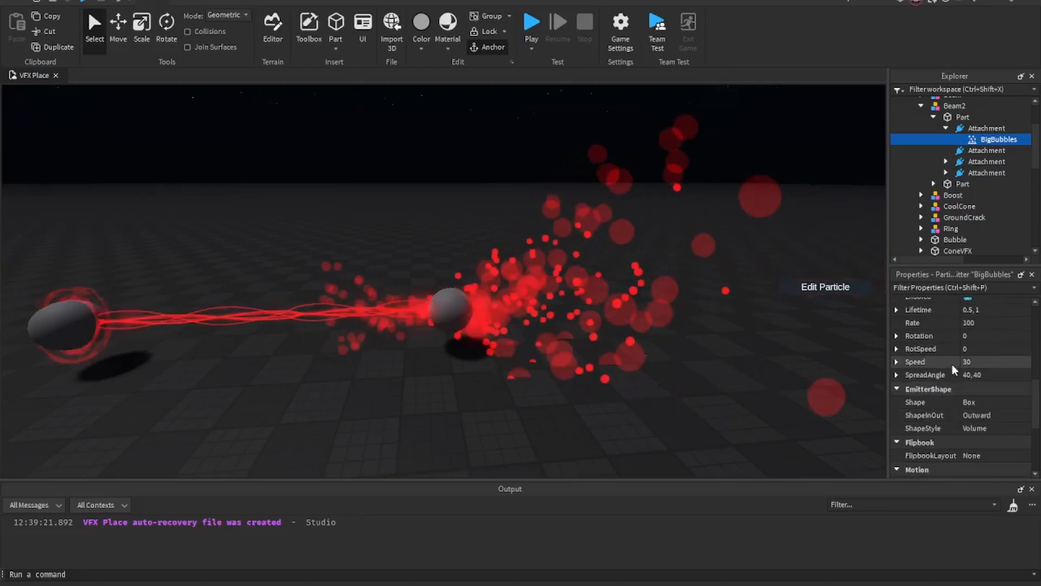
scroll(945, 370, "up", 4)
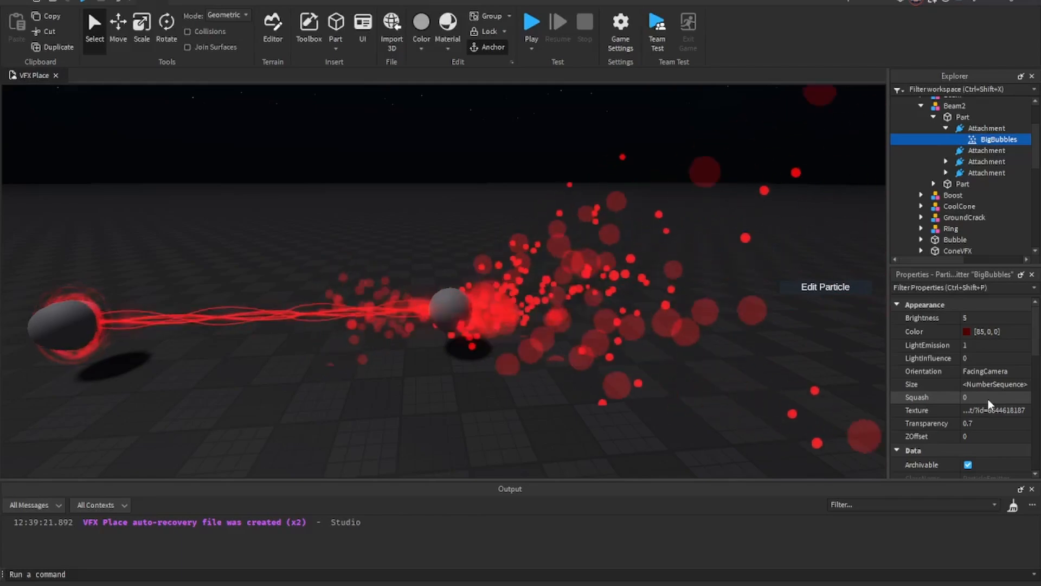
Examine the beam and the bubbles behind its end sphere from the side and at an angle
key("d")
right_click_drag(807, 338, 700, 339)
key("a")
key("d")
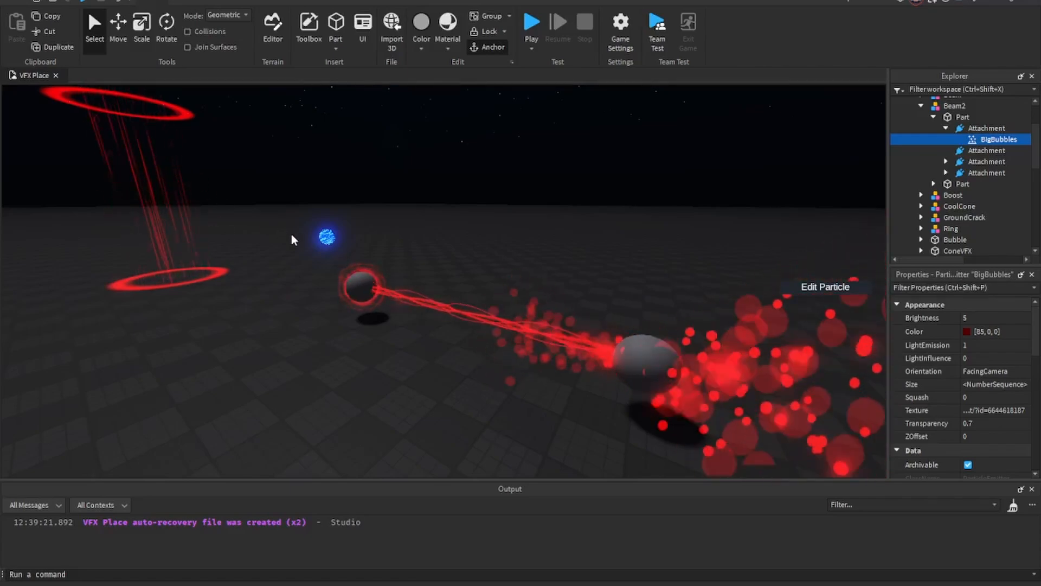
right_click_drag(624, 301, 628, 302)
key("a")
key("d")
right_click_drag(564, 247, 560, 246)
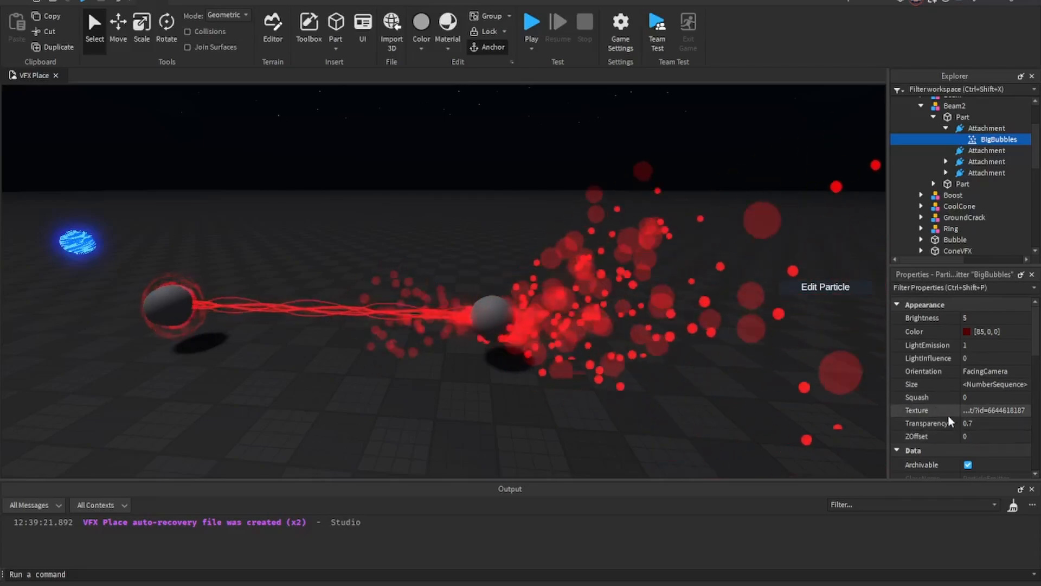
right_click_drag(746, 364, 748, 364)
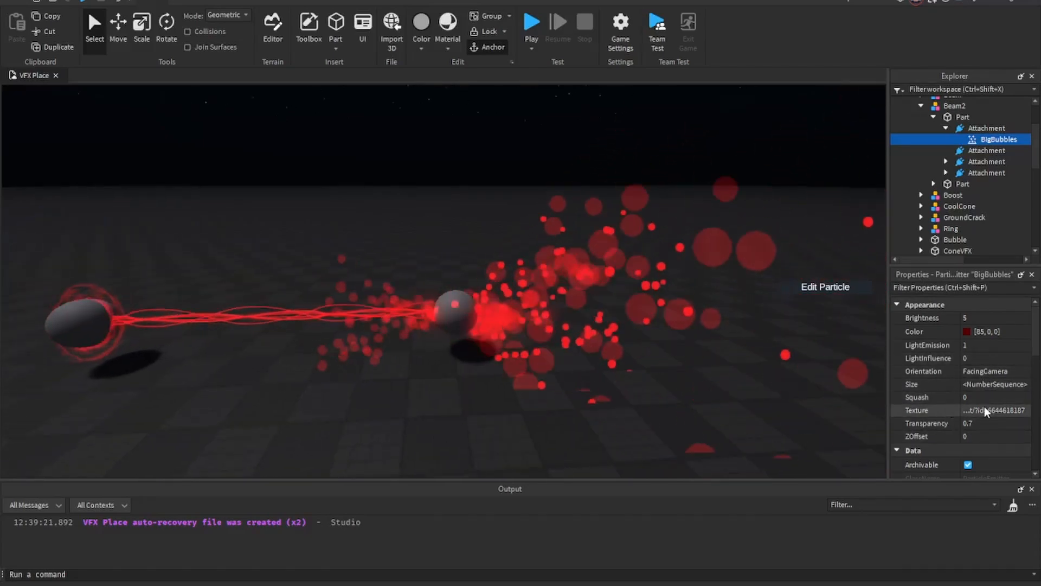
Review the BigBubbles Emission properties and compare the emission direction with the bubbles' flight past the end sphere
scroll(954, 404, "down", 3)
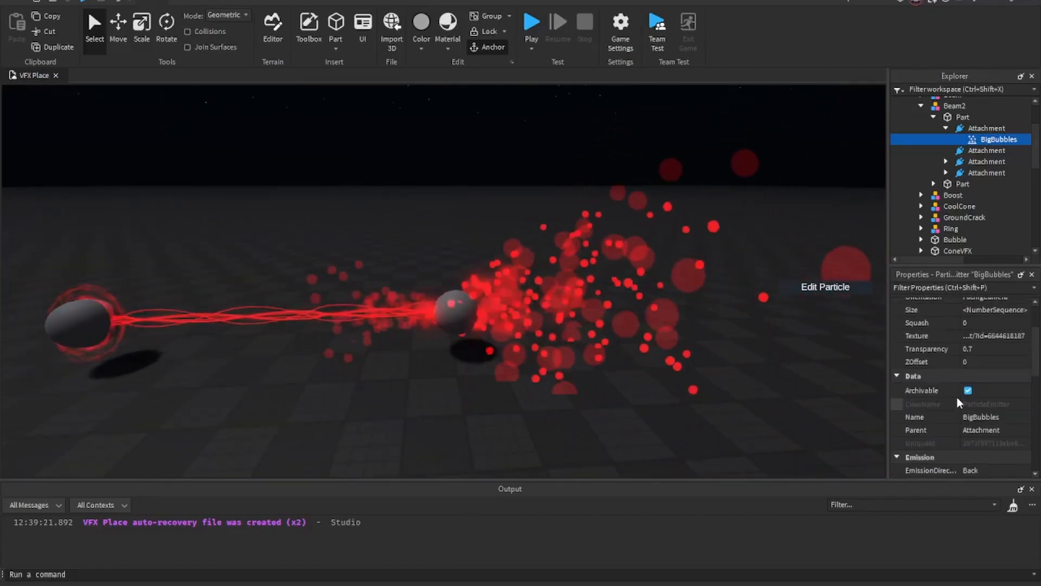
scroll(980, 372, "down", 2)
right_click_drag(591, 359, 591, 359)
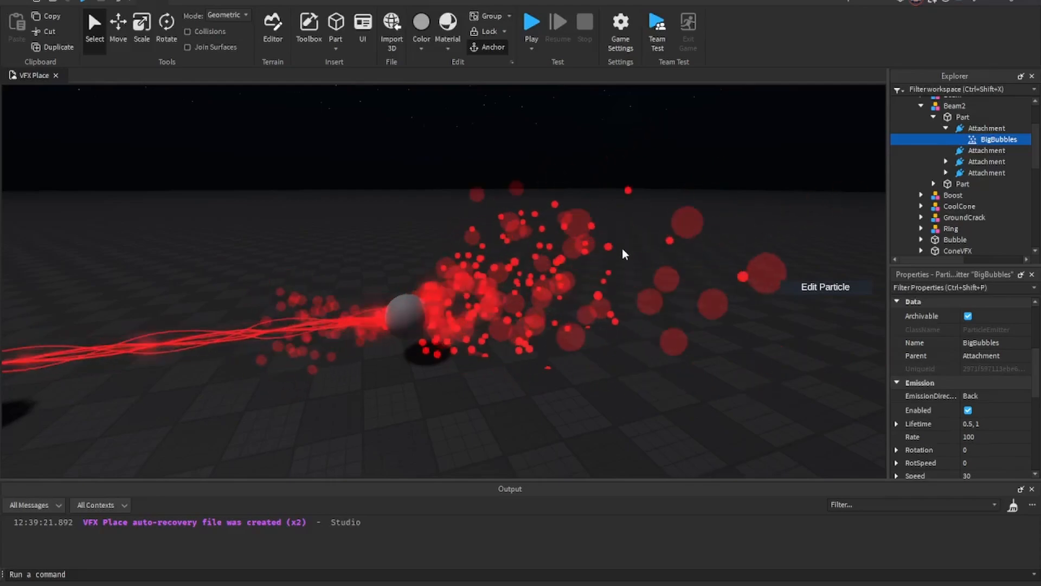
scroll(984, 400, "down", 3)
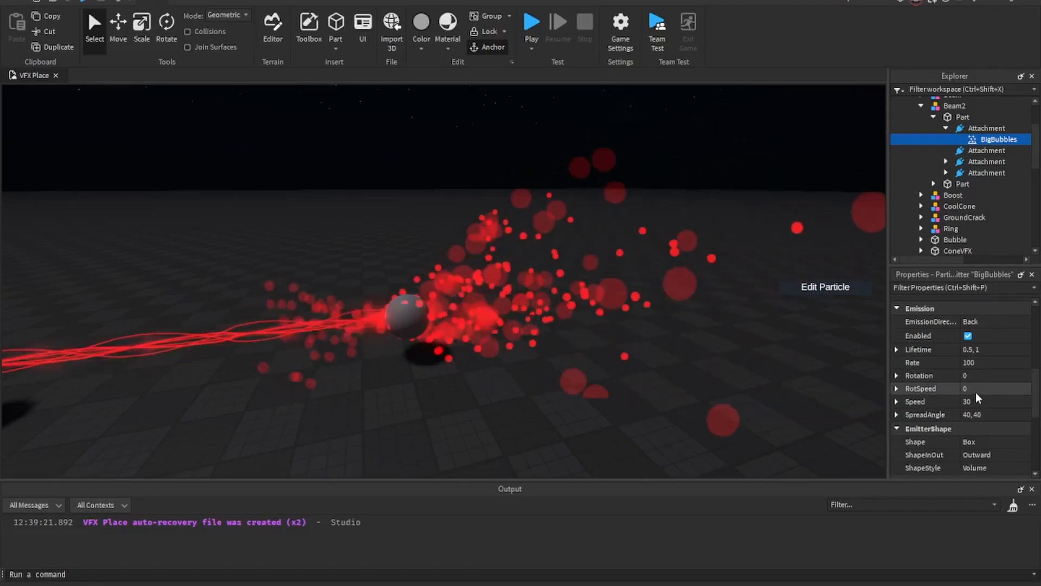
right_click_drag(728, 356, 727, 356)
key("d")
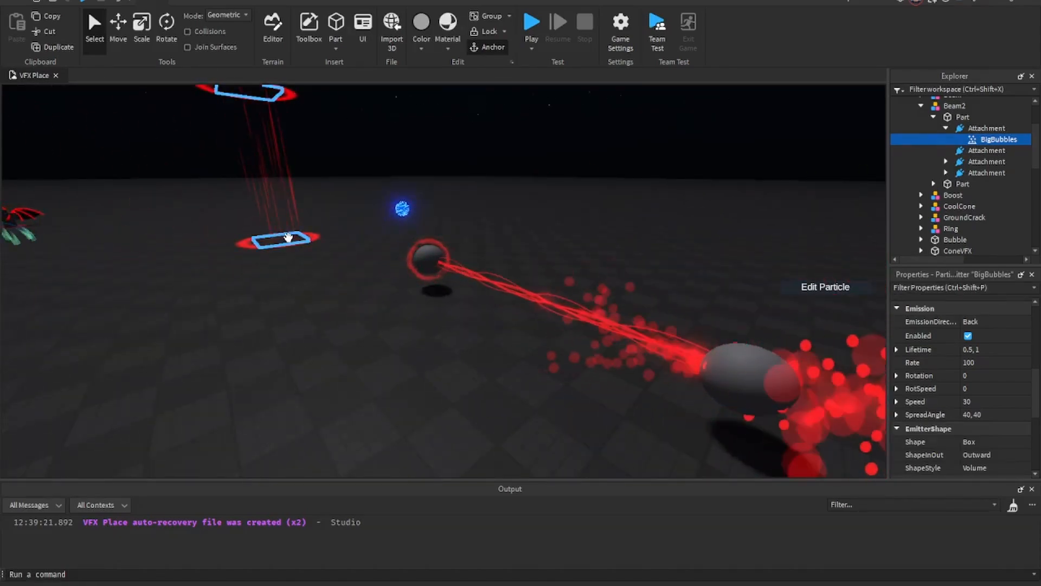
right_click_drag(470, 316, 470, 316)
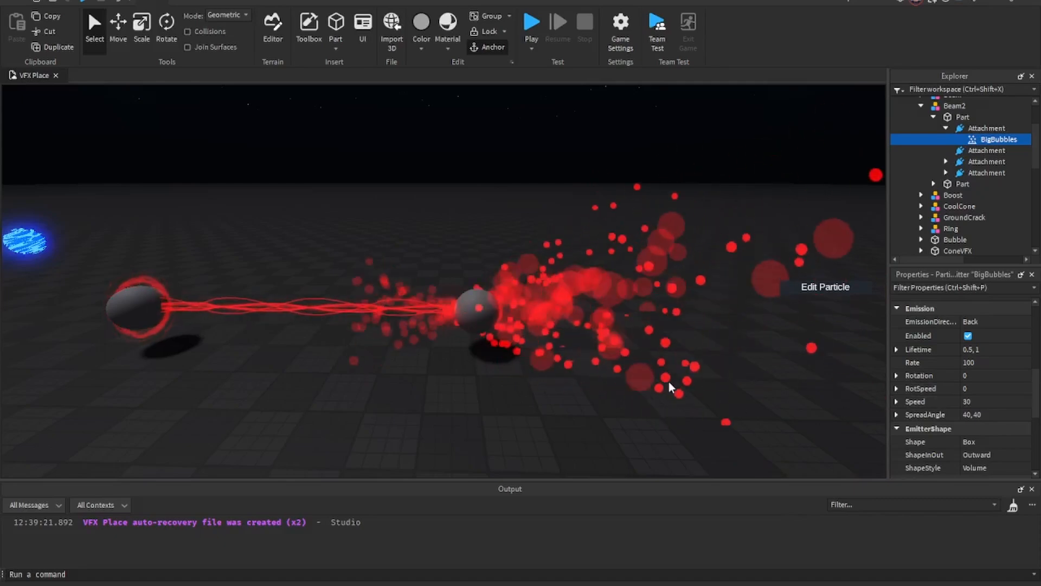
right_click_drag(670, 381, 671, 381)
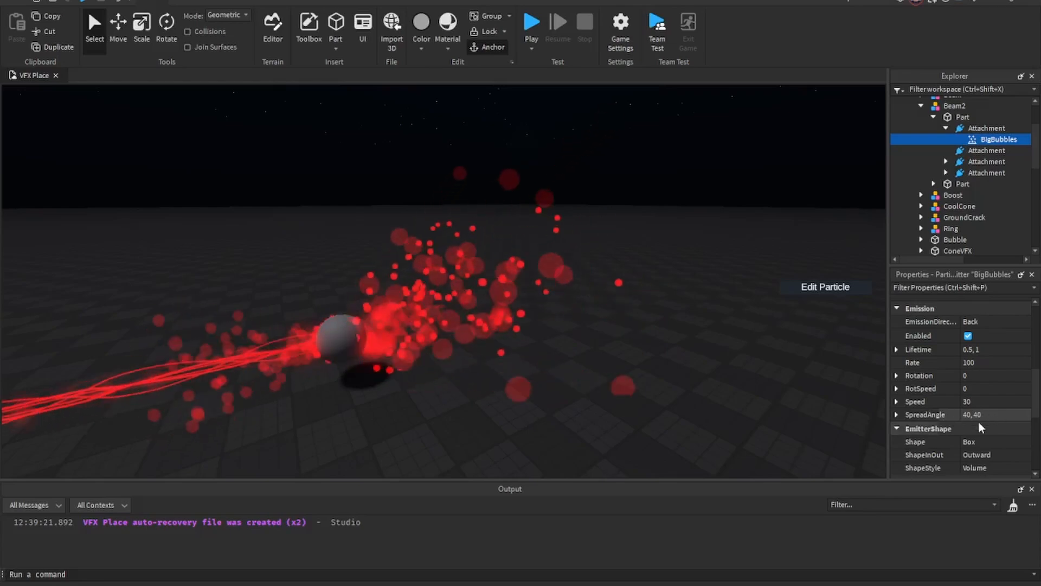
Examine how the bubbles spread according to SpreadAngle, looking along the beam and from its side
right_click_drag(491, 346, 483, 348)
key("a")
right_click_drag(505, 307, 541, 345)
key("a")
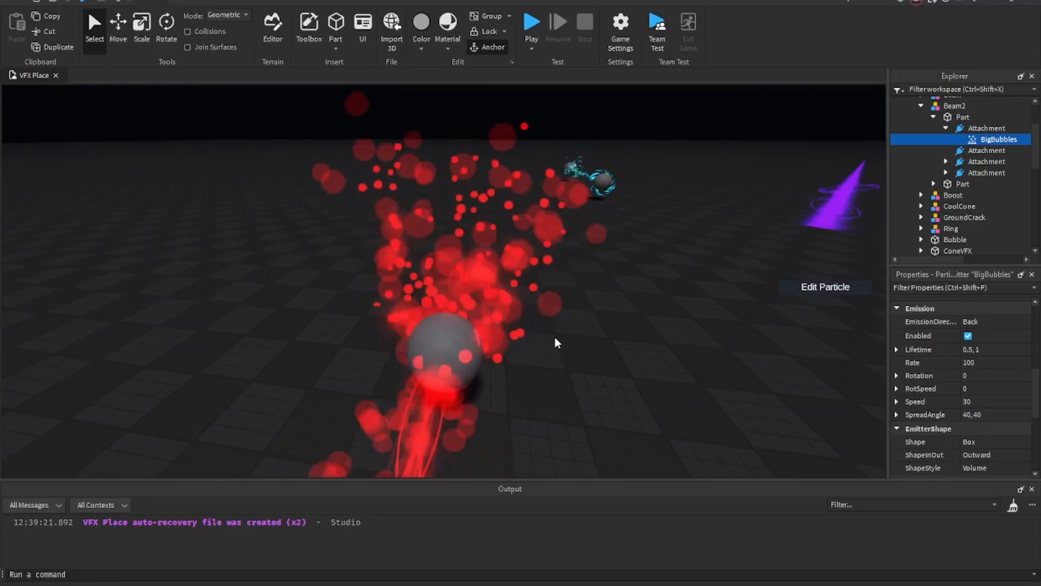
key("d")
right_click_drag(542, 302, 542, 302)
key("d")
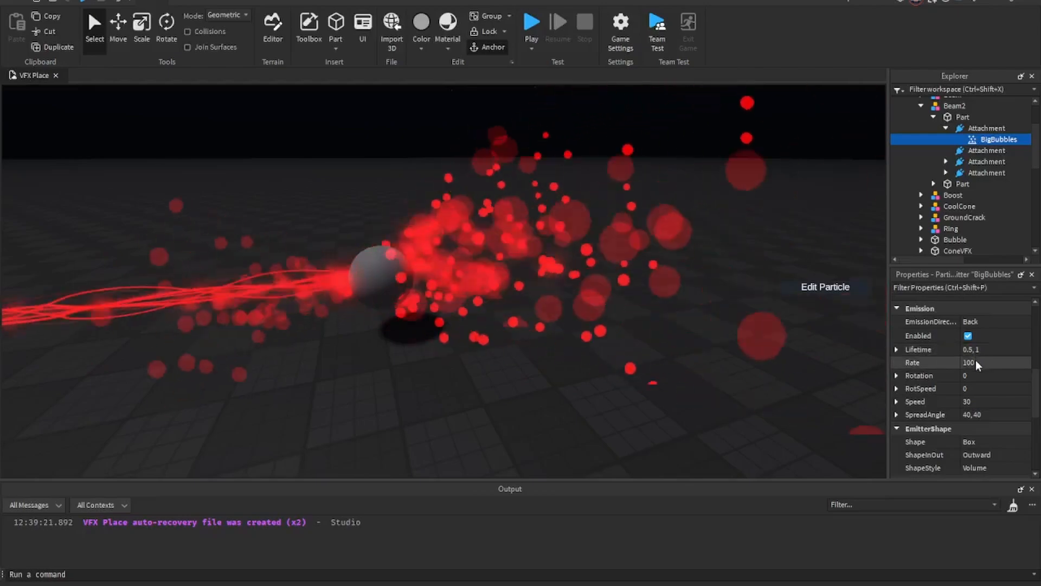
Inspect the density and travel distance of the bubbles at the end sphere against the Rate and Lifetime properties
right_click_drag(704, 369, 704, 368)
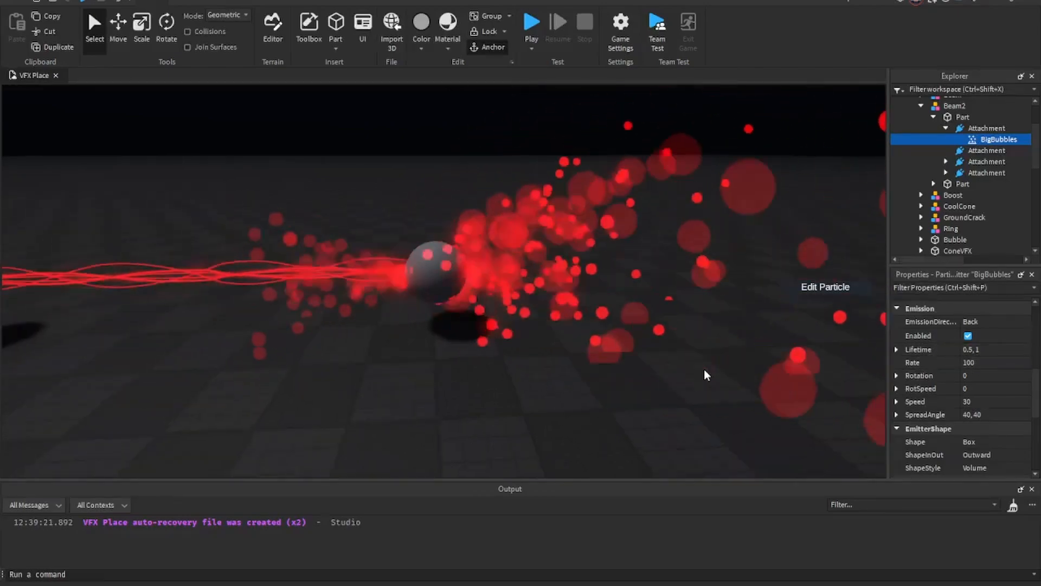
key("s")
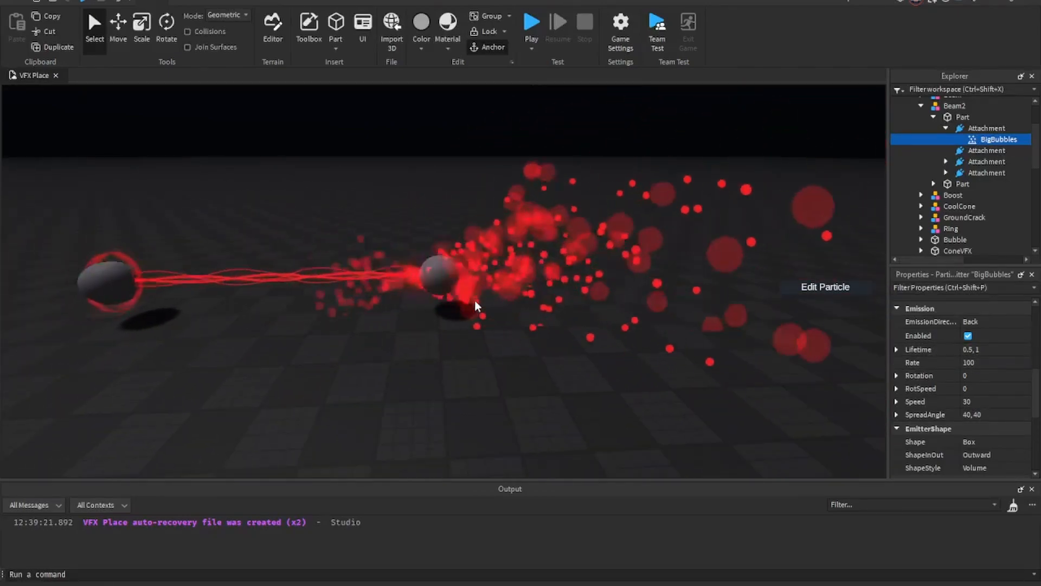
key("w")
key("s")
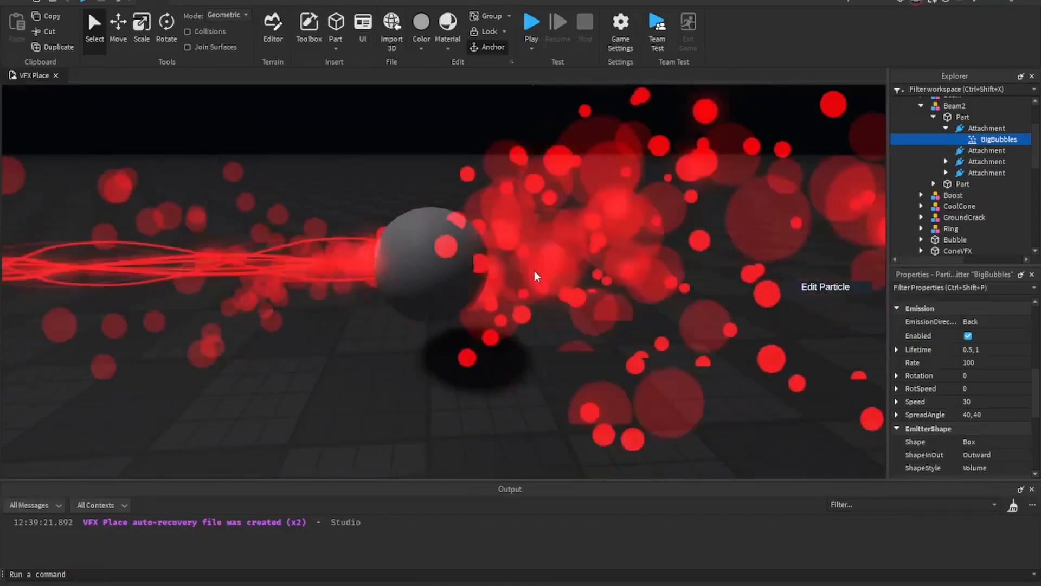
key("s")
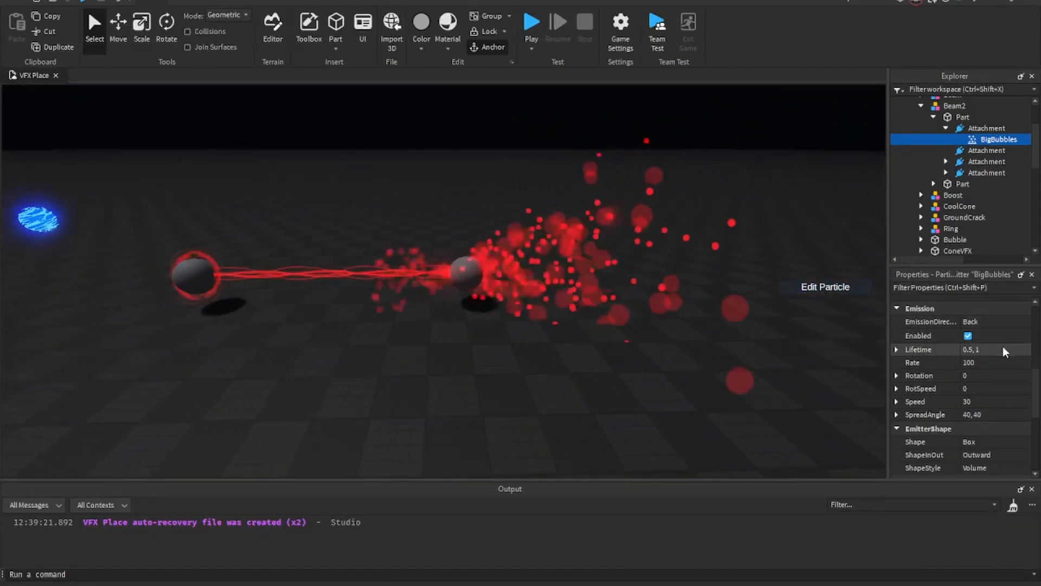
Review the BigBubbles EmitterShape, Flipbook and Motion properties
scroll(1002, 347, "down", 3)
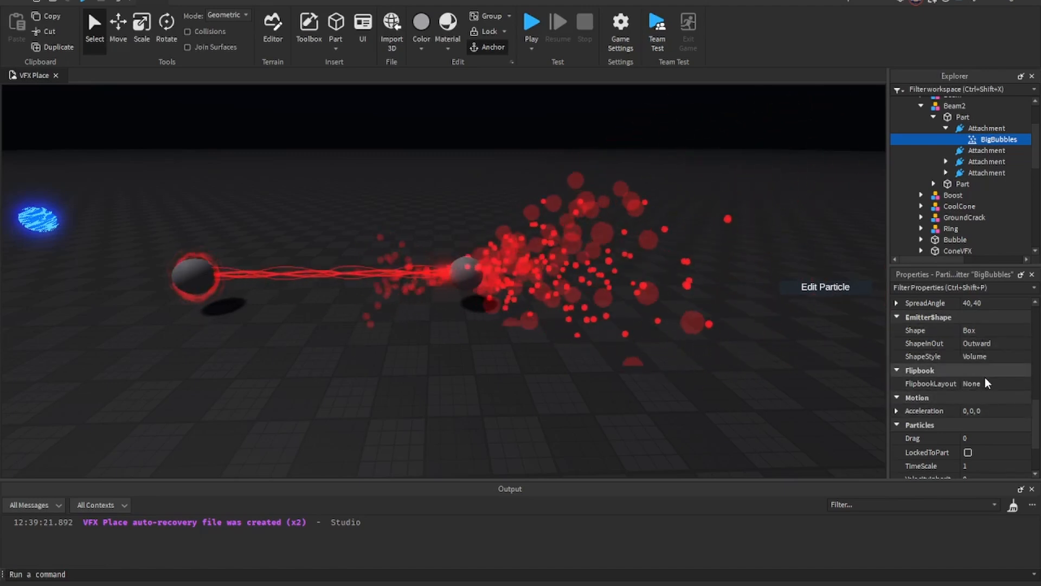
scroll(979, 419, "up", 2)
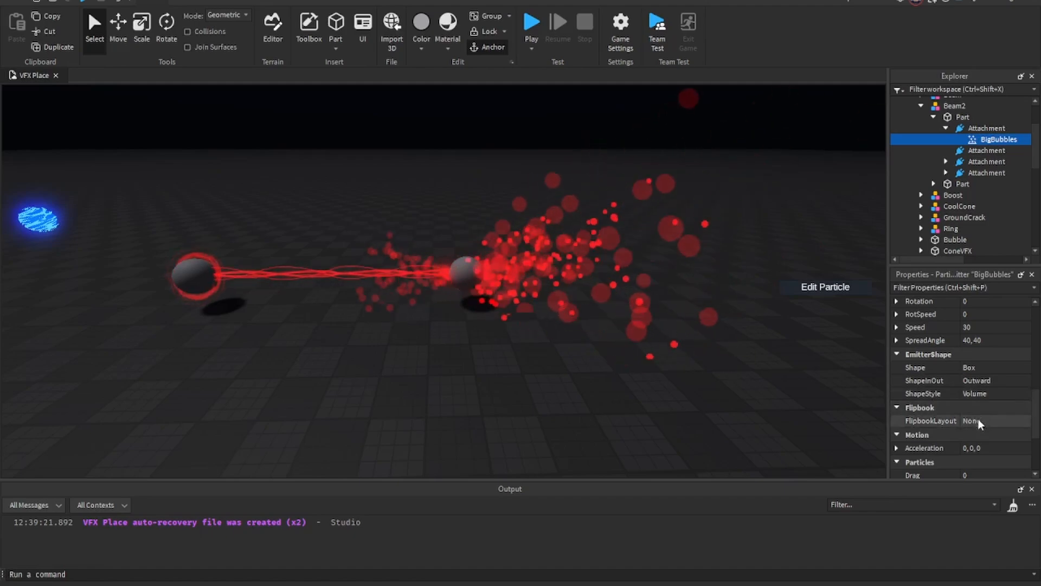
scroll(977, 396, "up", 2)
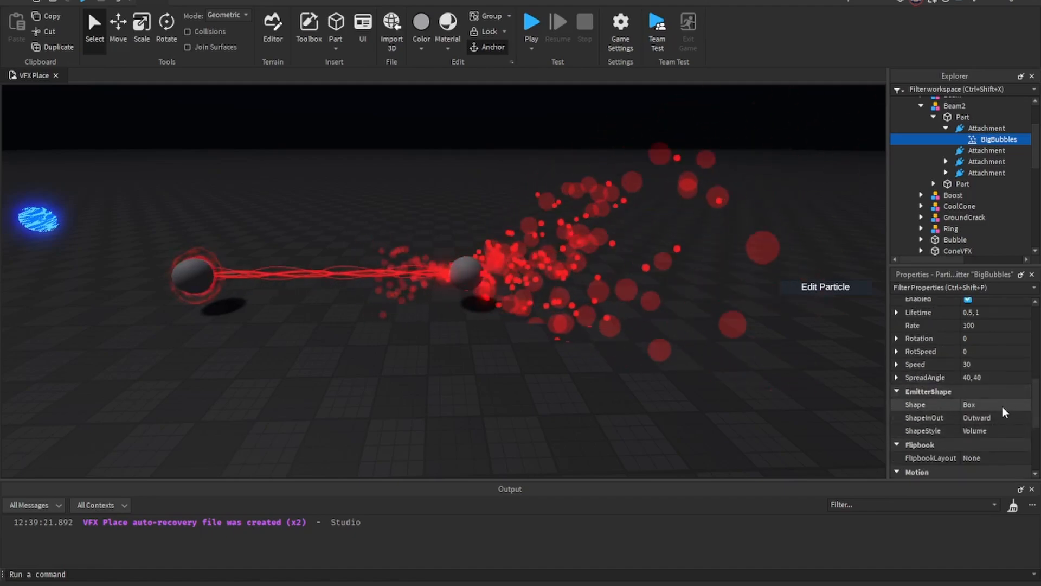
scroll(1002, 406, "down", 2)
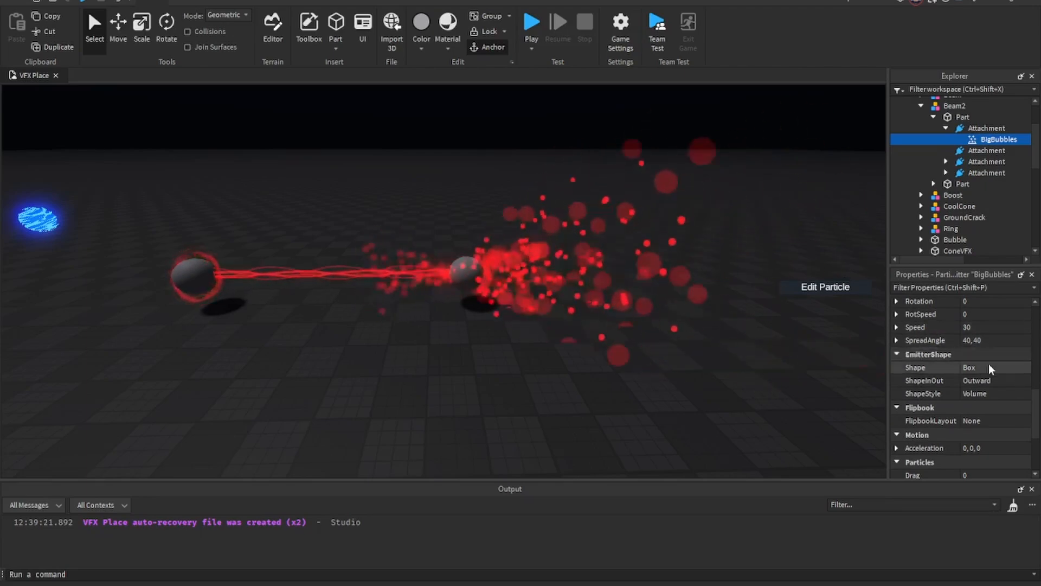
Try the Cylinder emitter shape on BigBubbles and restore the Box shape
left_click(989, 367)
left_click(994, 386)
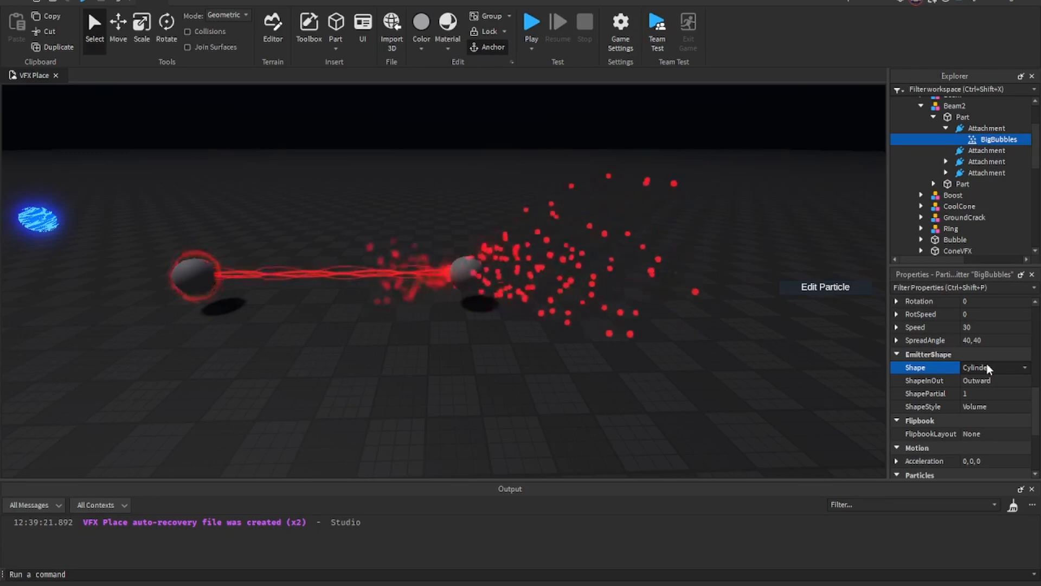
left_click(987, 367)
left_click(977, 379)
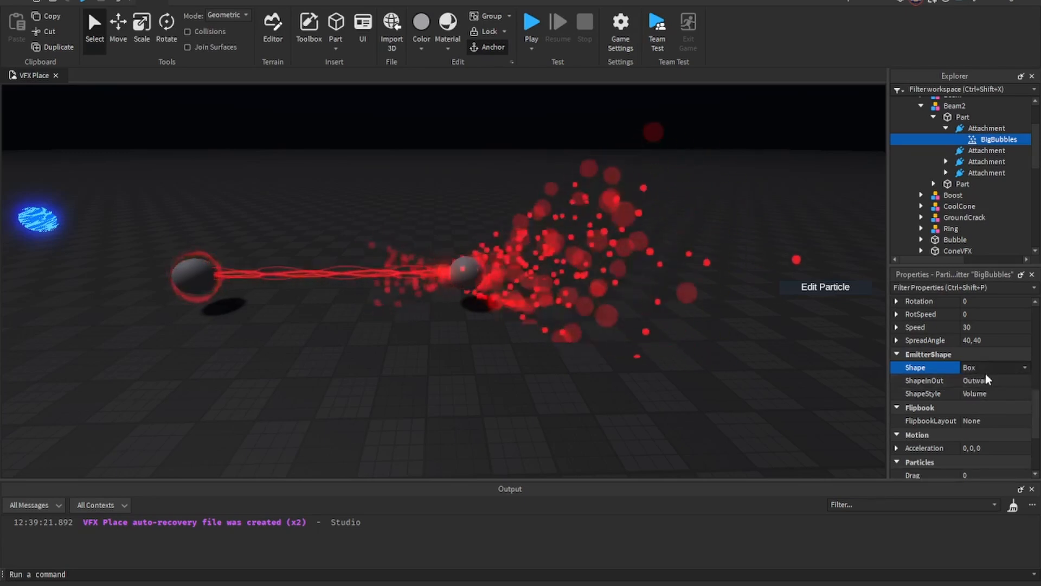
Review the Particles properties of BigBubbles, such as Drag, LockedToPart and TimeScale, and clear the selection
scroll(995, 387, "down", 3)
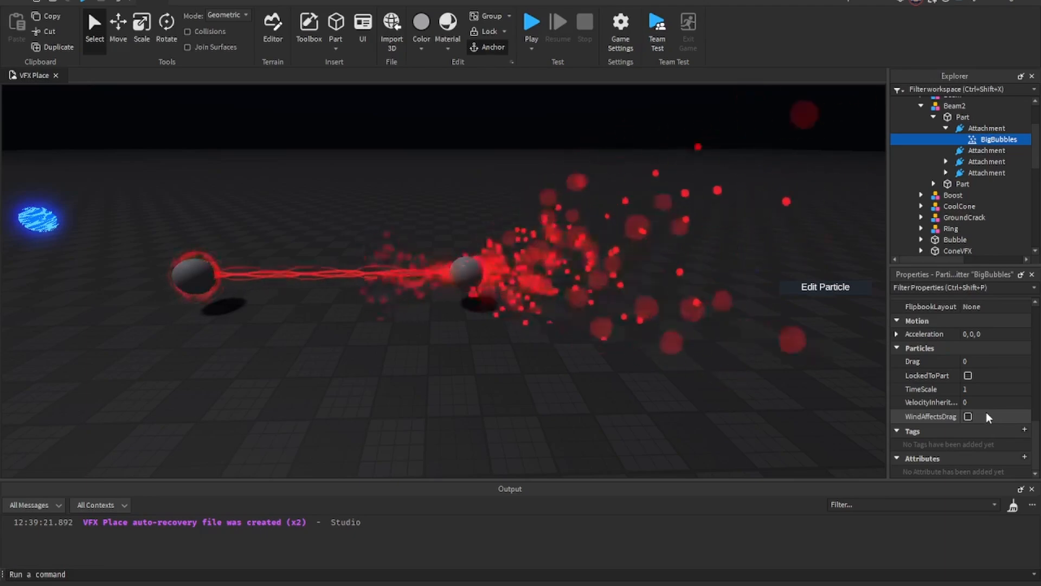
scroll(976, 416, "up", 1)
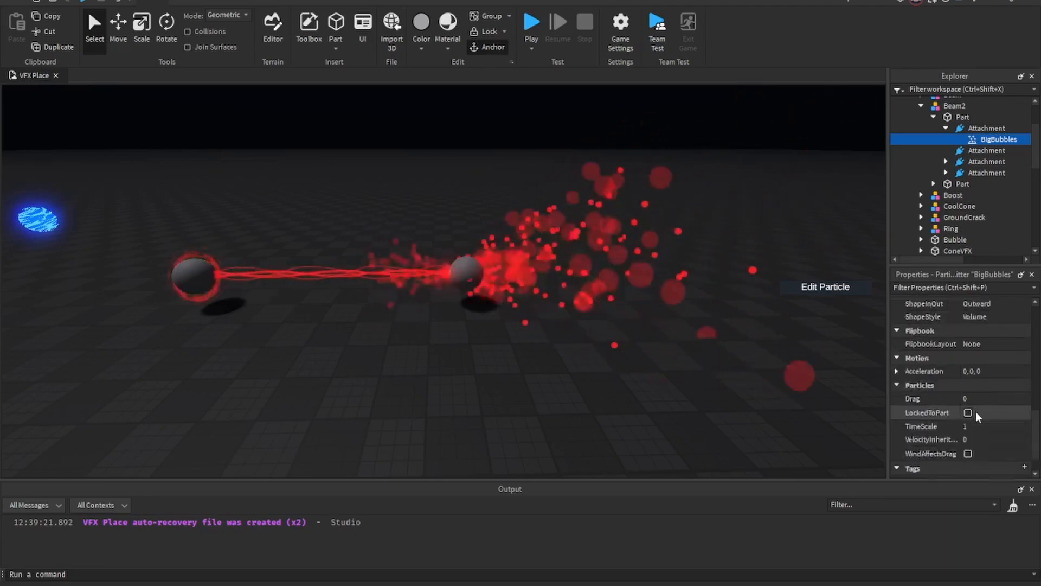
scroll(1006, 369, "up", 3)
left_click(1007, 370)
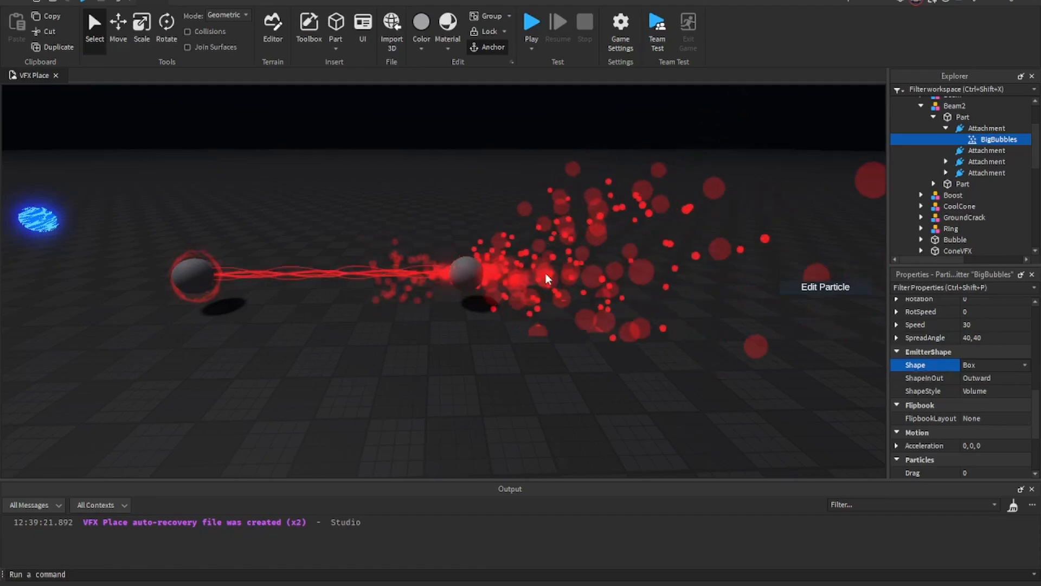
left_click(683, 164)
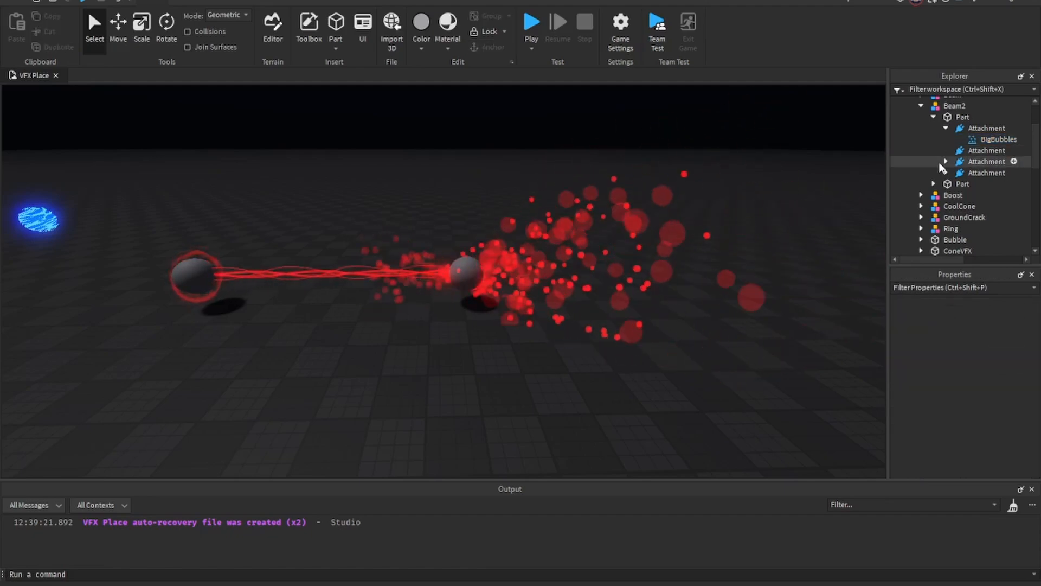
Check which particle emitters the remaining Beam2 attachments contain, leaving only the FrontBubbles attachment expanded
left_click(946, 128)
left_click(946, 150)
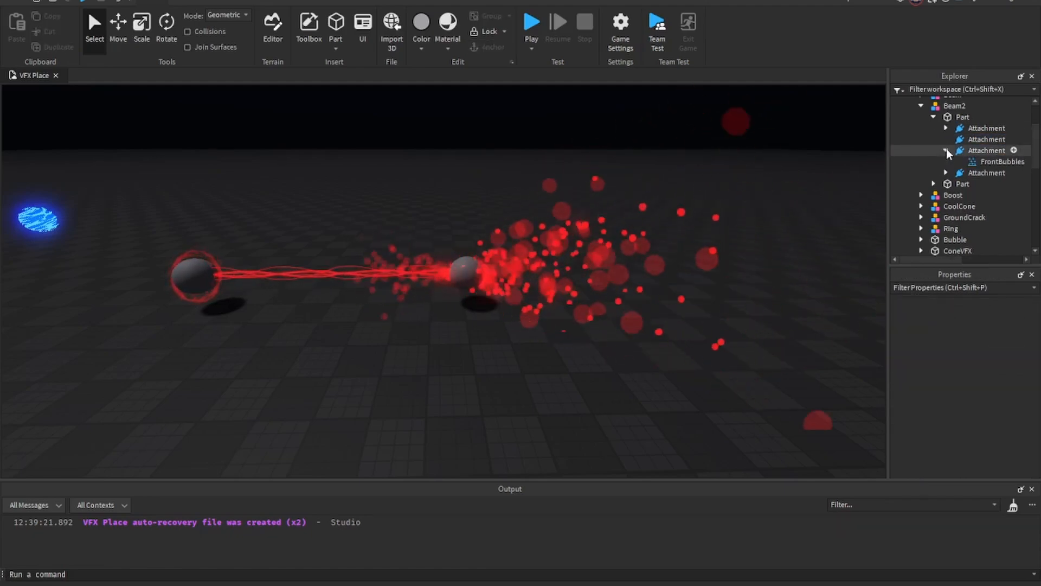
left_click(945, 172)
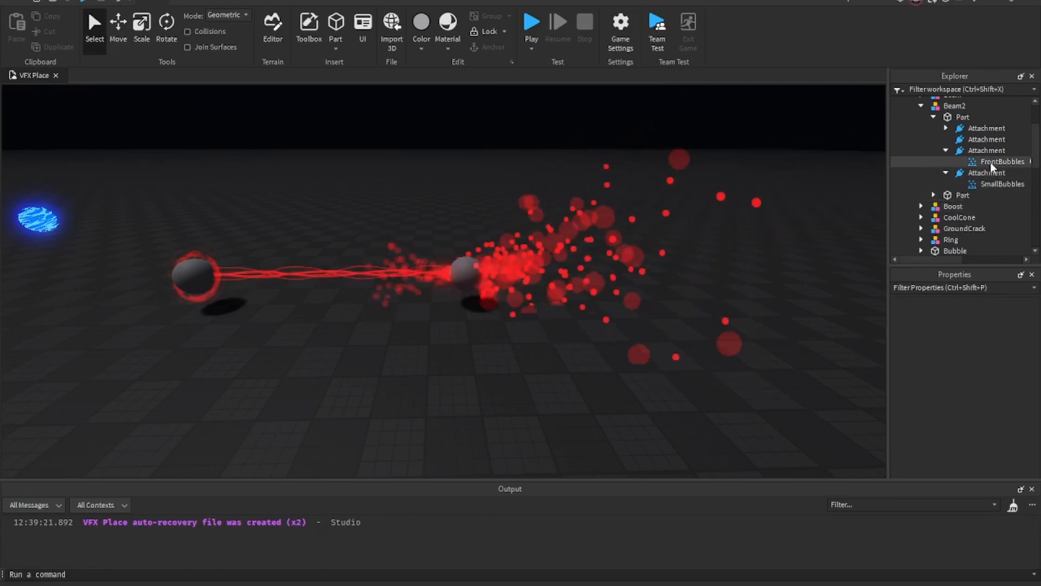
left_click(946, 172)
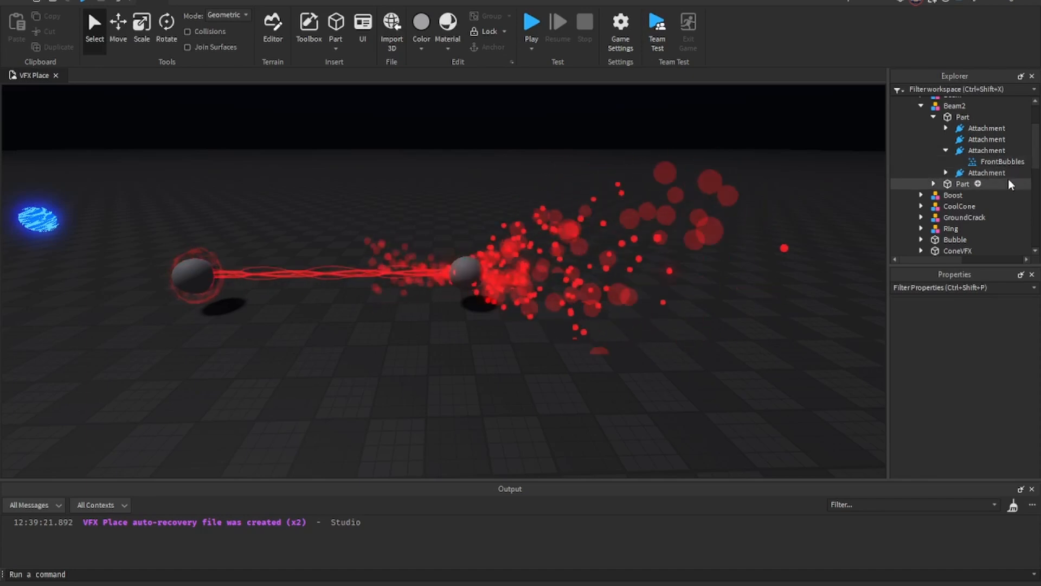
Examine the FrontBubbles emitter's properties from Appearance and Emission through EmitterShape, Motion and Particles
left_click(980, 159)
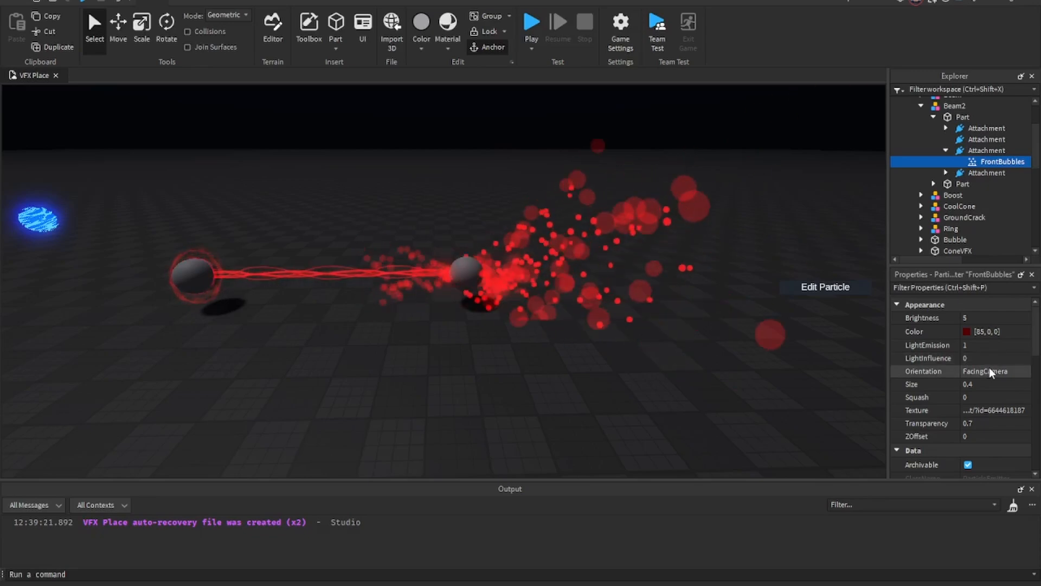
scroll(990, 369, "down", 3)
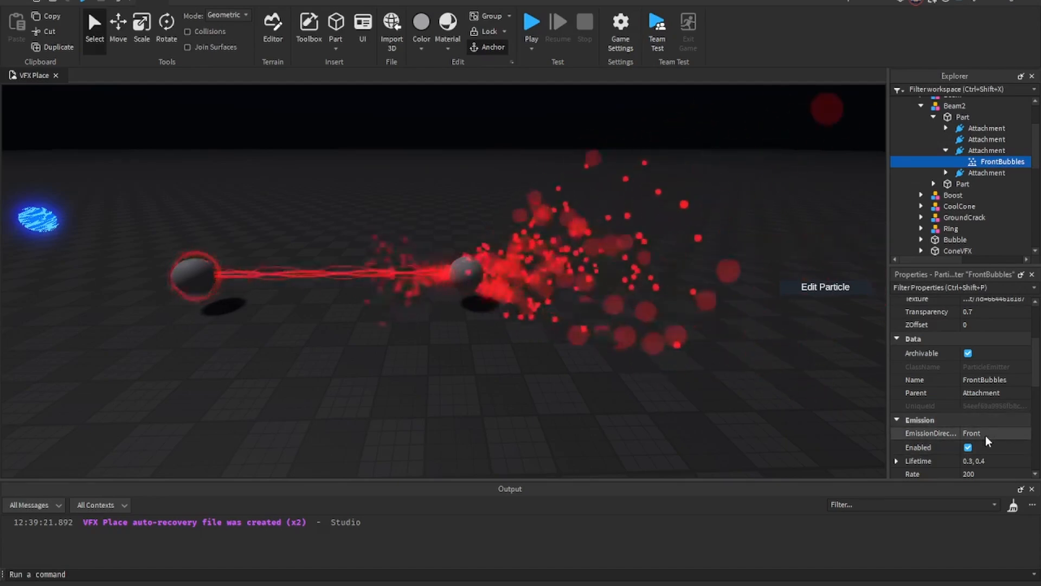
scroll(978, 432, "up", 3)
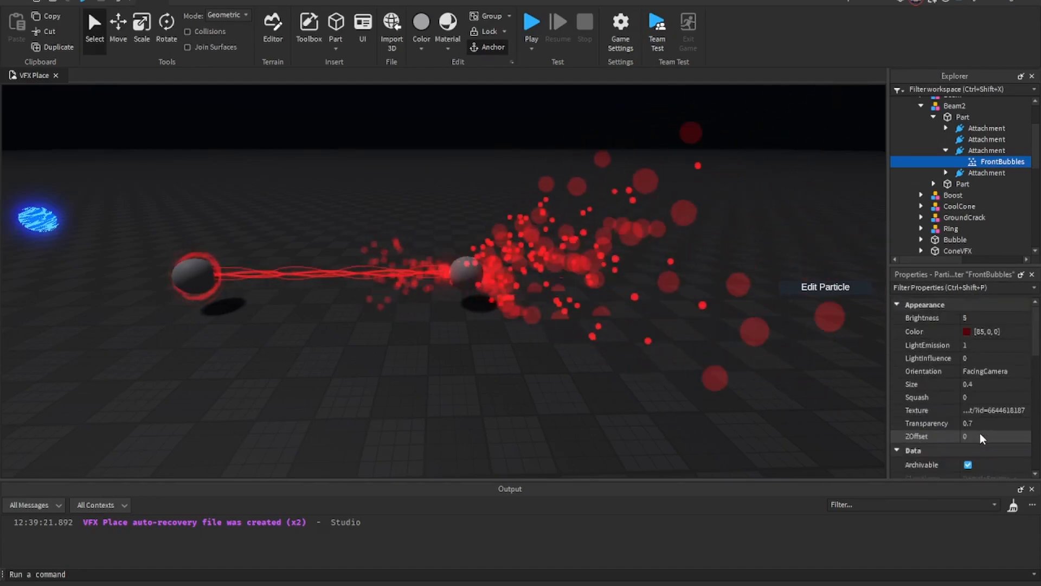
scroll(978, 436, "down", 3)
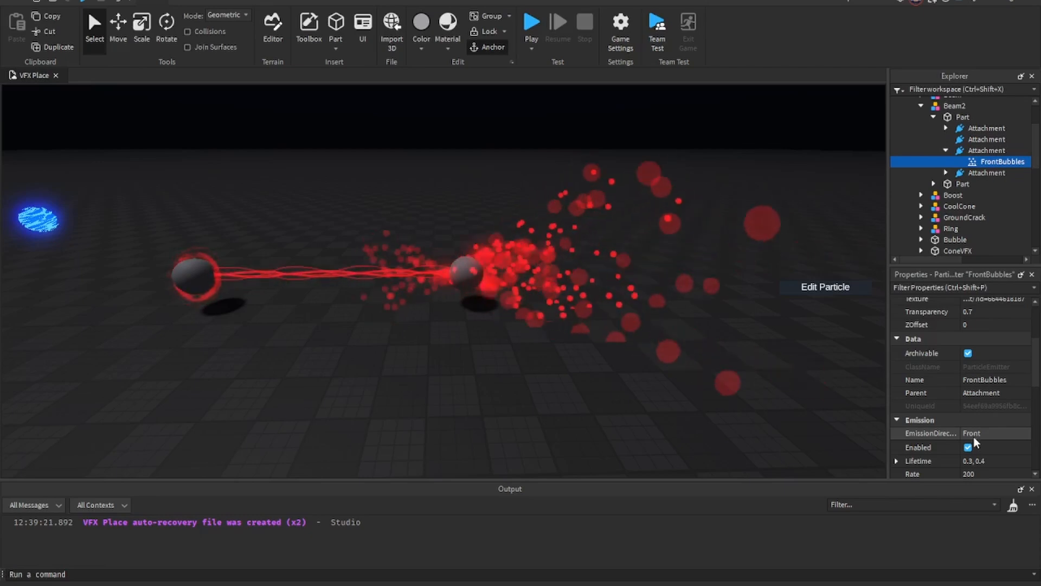
scroll(983, 433, "down", 1)
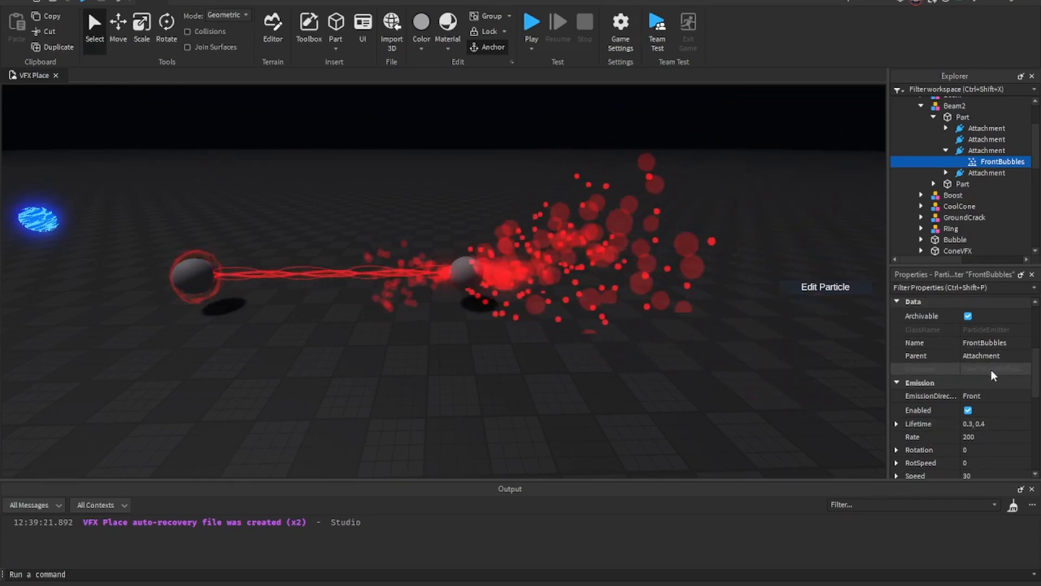
scroll(990, 380, "down", 3)
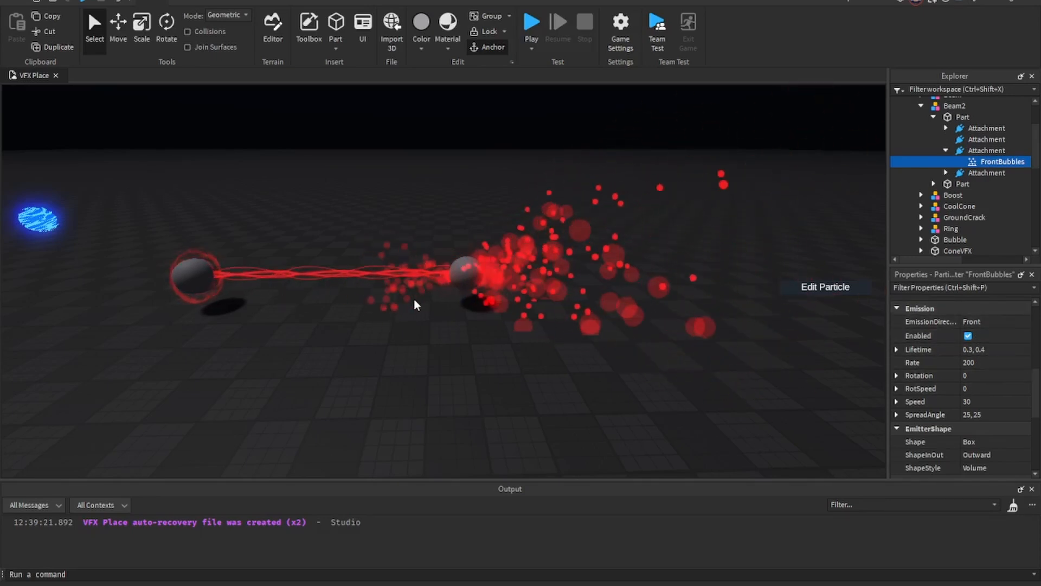
scroll(994, 372, "down", 3)
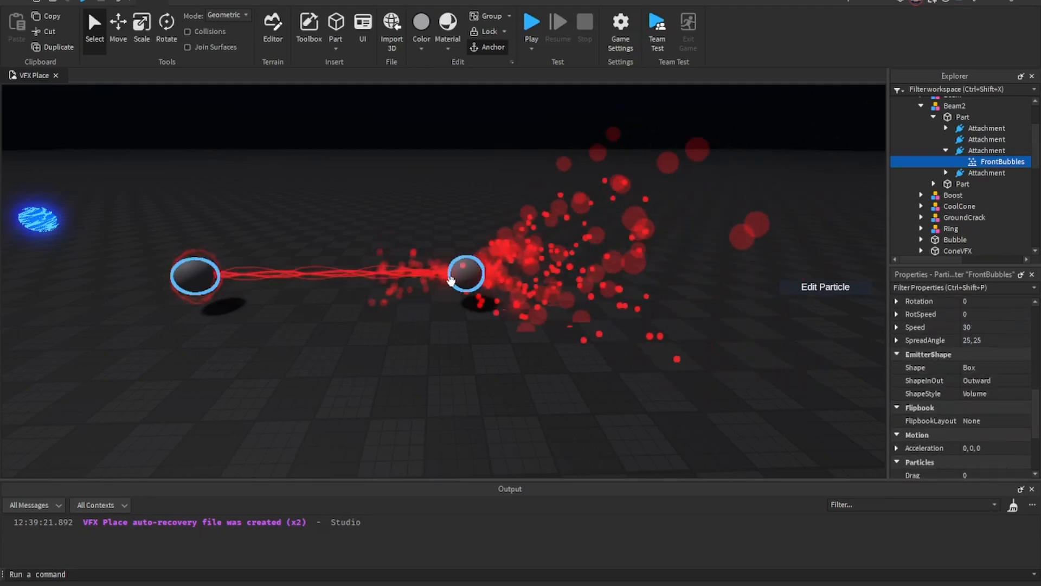
scroll(981, 398, "down", 1)
scroll(981, 398, "down", 2)
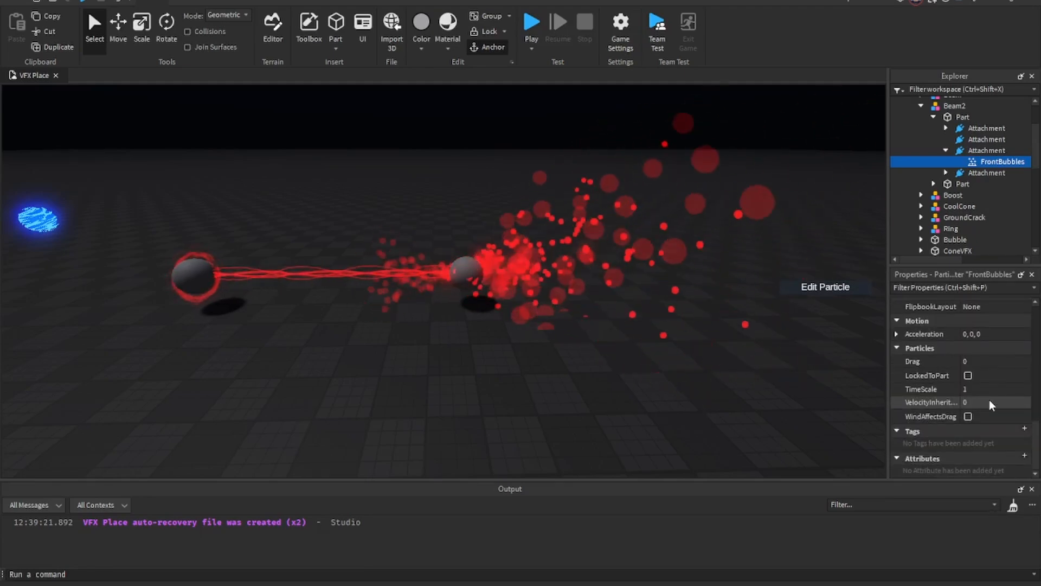
scroll(990, 399, "up", 10)
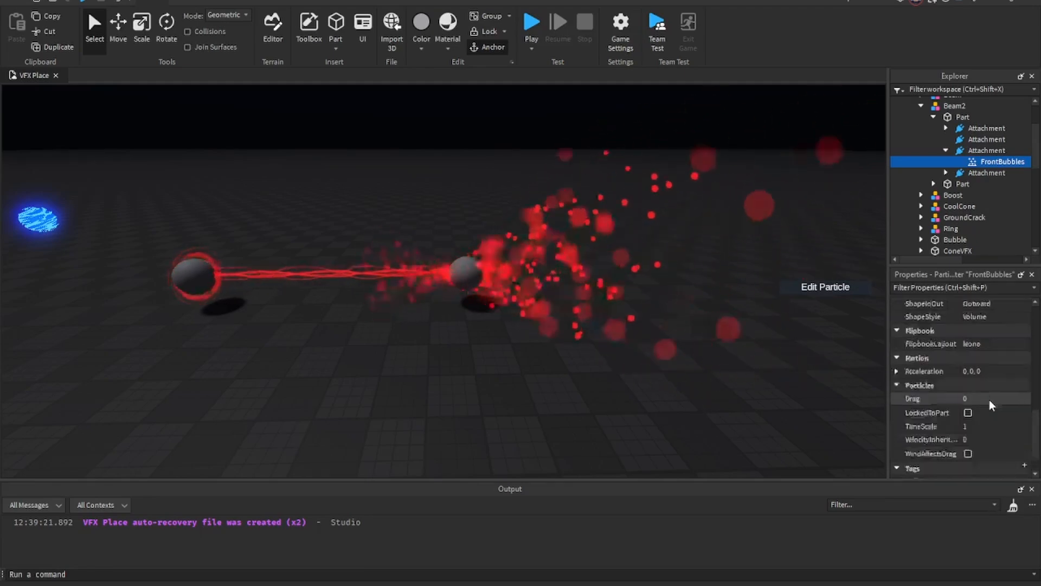
Reselect FrontBubbles and look up the Ros Particle Editor among the installed plugins, closing the plugin manager after viewing it
left_click(746, 164)
left_click(981, 163)
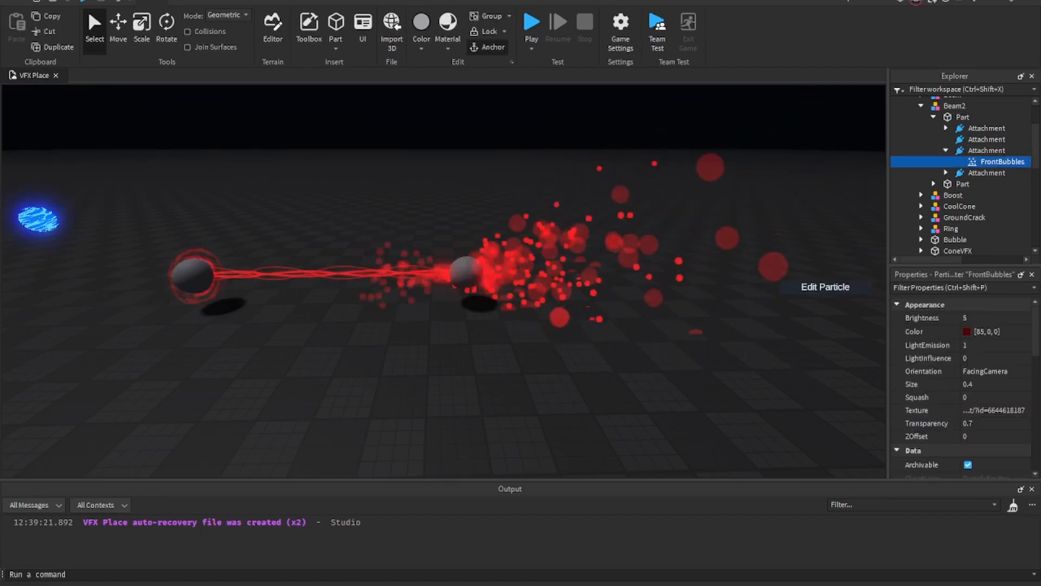
left_click(318, 2)
left_click(17, 30)
left_click(22, 89)
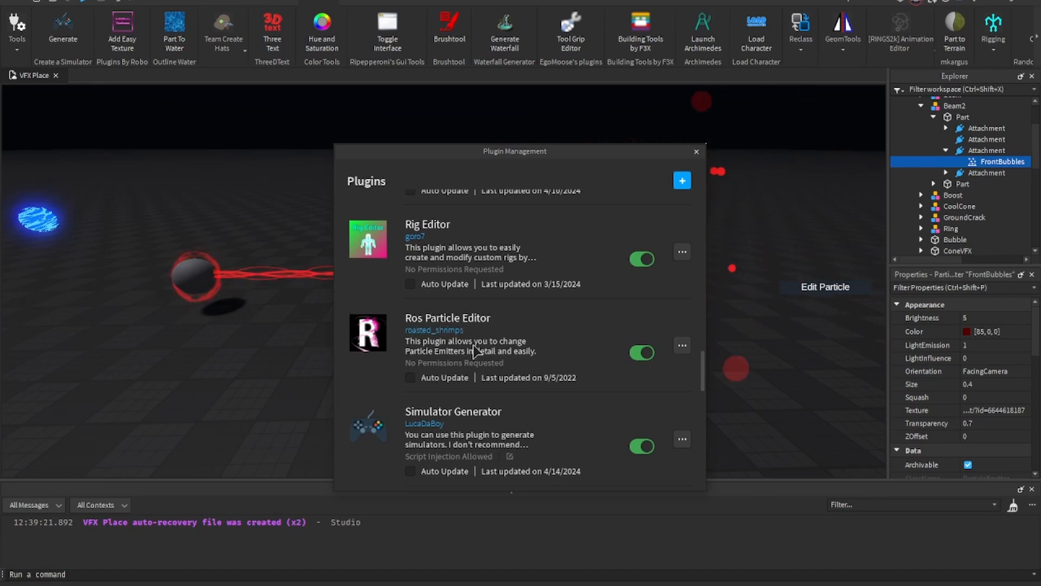
scroll(579, 361, "up", 15)
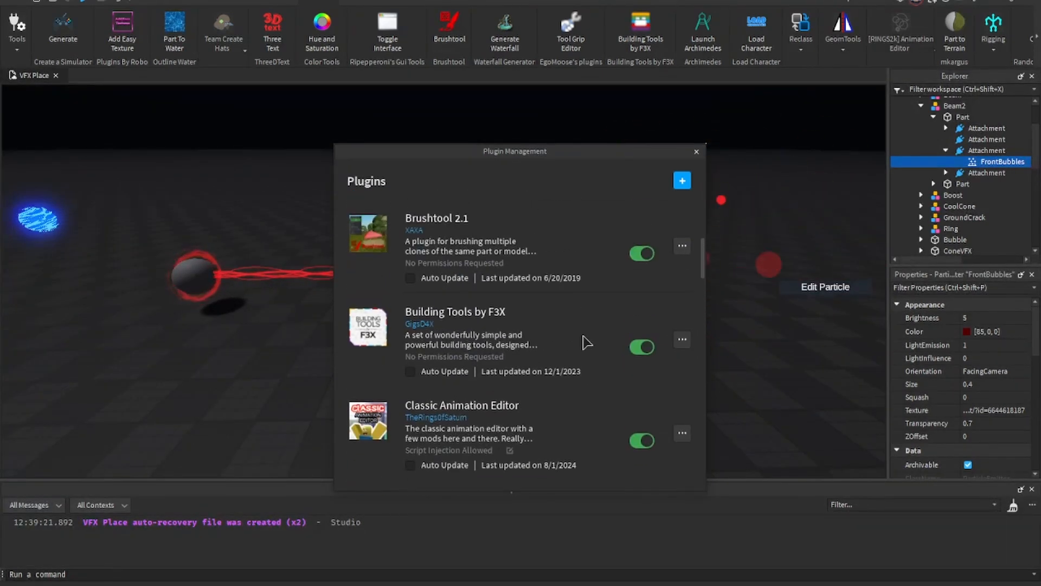
scroll(586, 343, "up", 1)
left_click(696, 152)
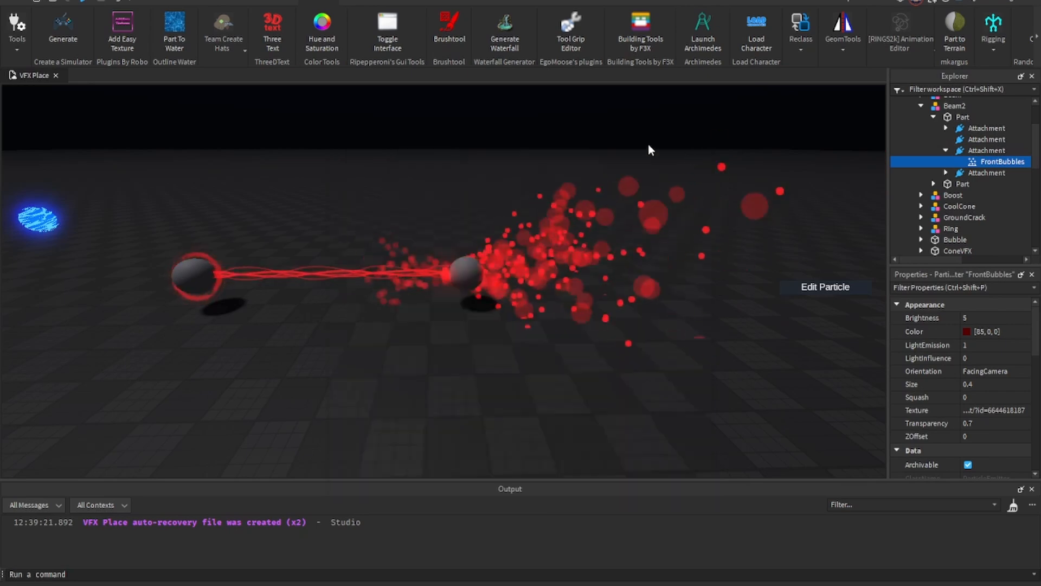
Clear the selection and collapse the FrontBubbles attachment and its parent Part under Beam2
left_click(313, 135)
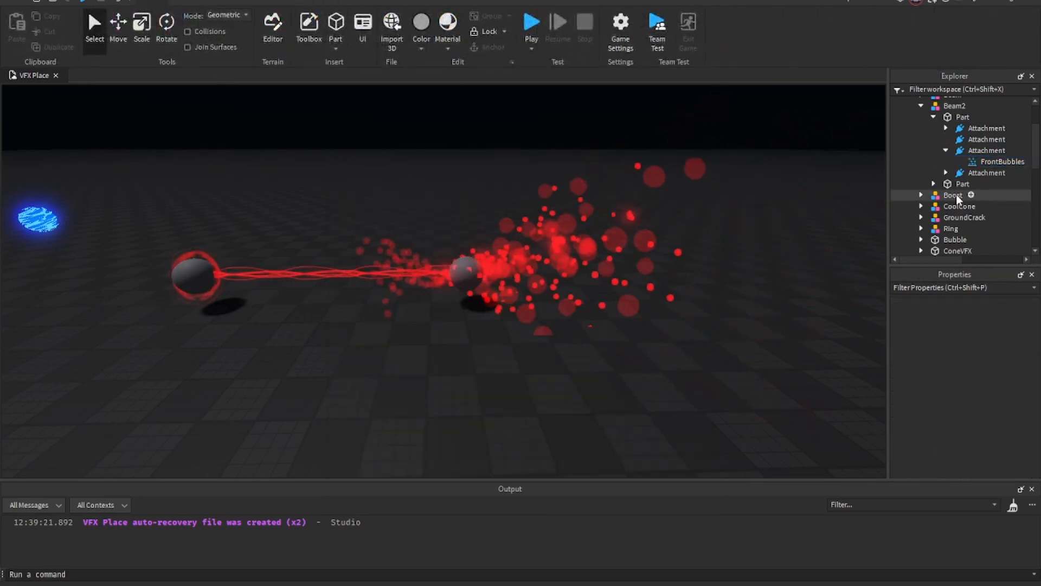
left_click(946, 151)
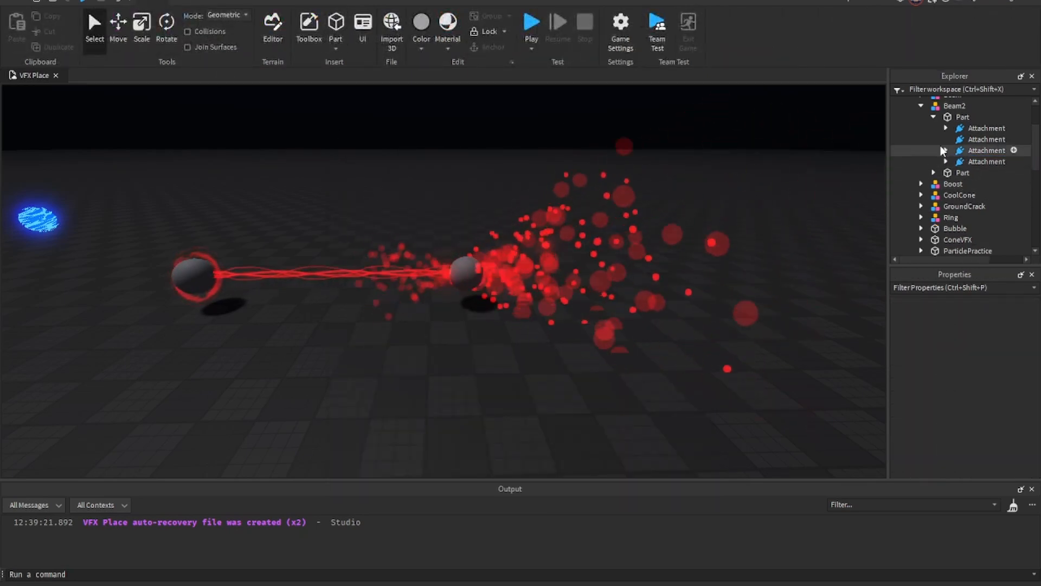
left_click(933, 117)
Move up close to the blue energy sphere, run the simulation to watch its animation, and stop the run
right_click_drag(759, 162, 582, 210)
key("w")
key("w")
key("w")
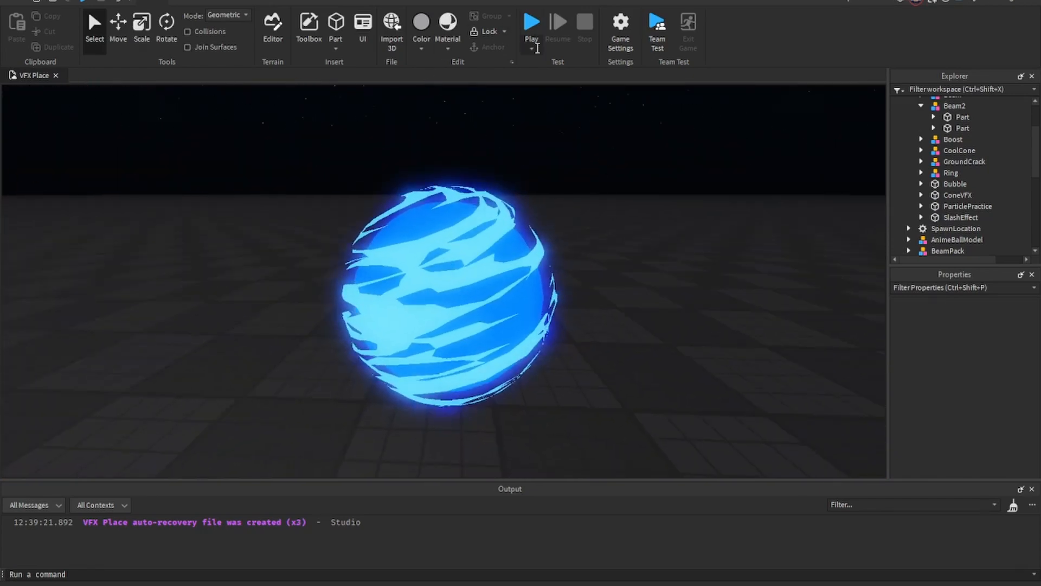
left_click(555, 89)
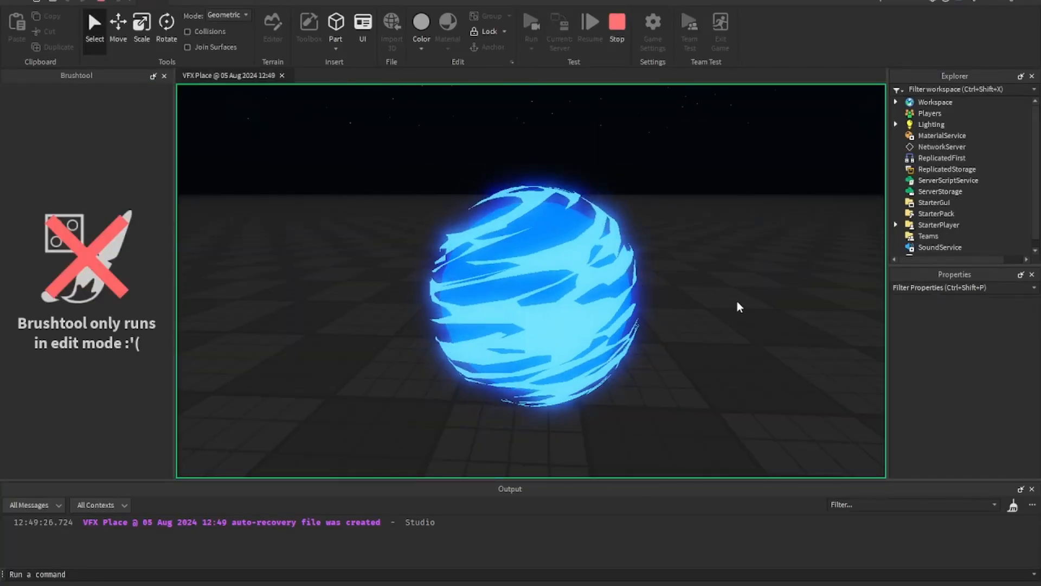
left_click(617, 25)
Return to the red beam and view the whole effect between the two spheres from its side
key("d")
right_click_drag(617, 226, 617, 226)
key("s")
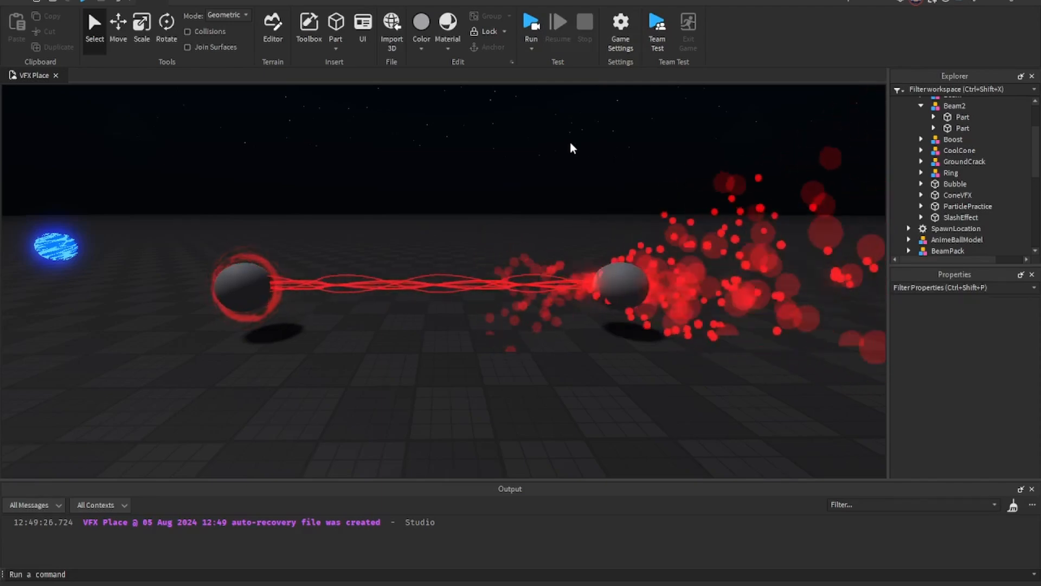
right_click_drag(574, 147, 574, 145)
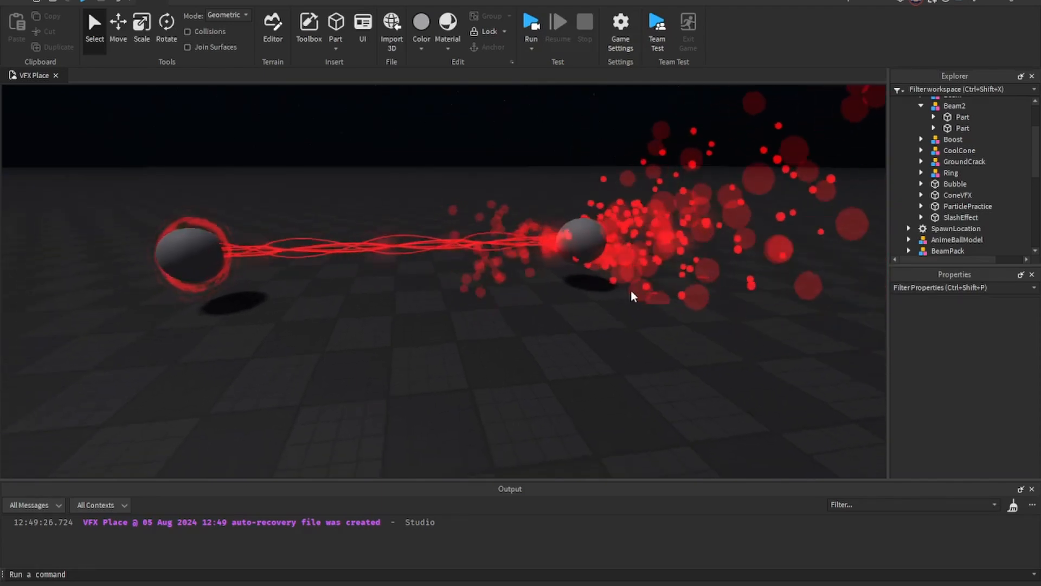
right_click_drag(593, 289, 591, 286)
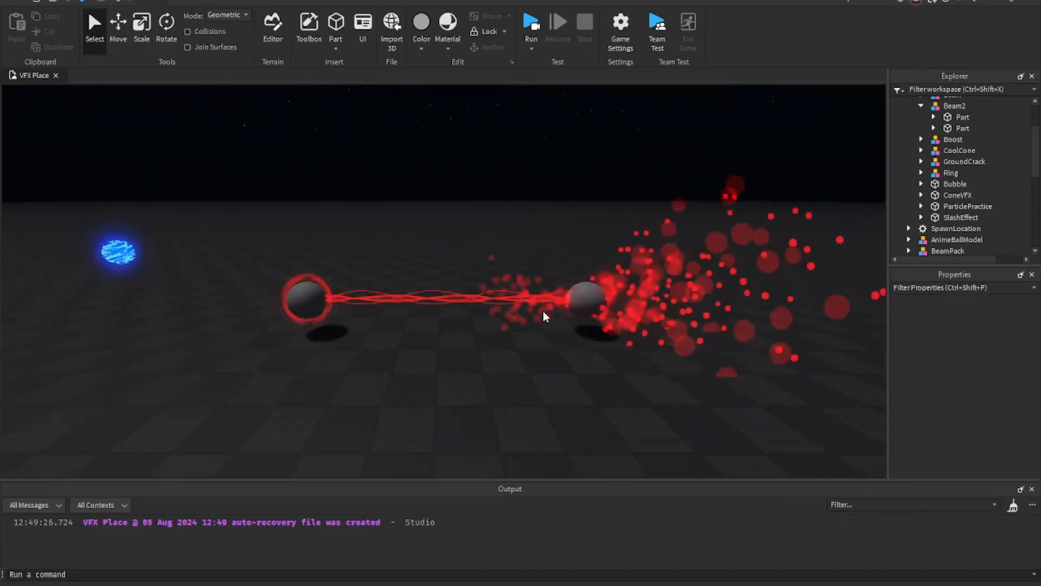